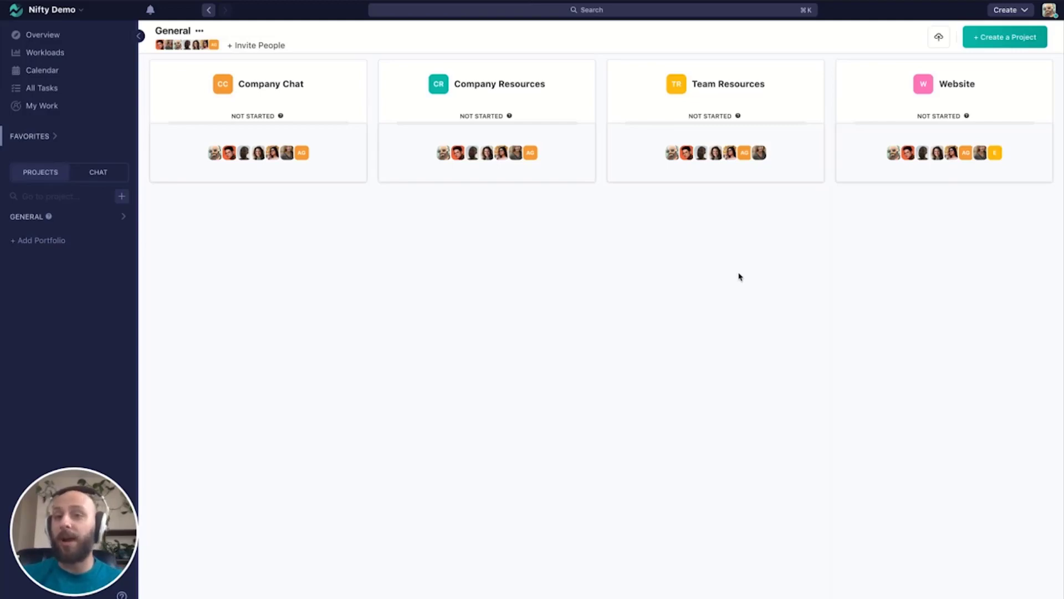
- Start a new portfolio and name it Web Projects
click(122, 196)
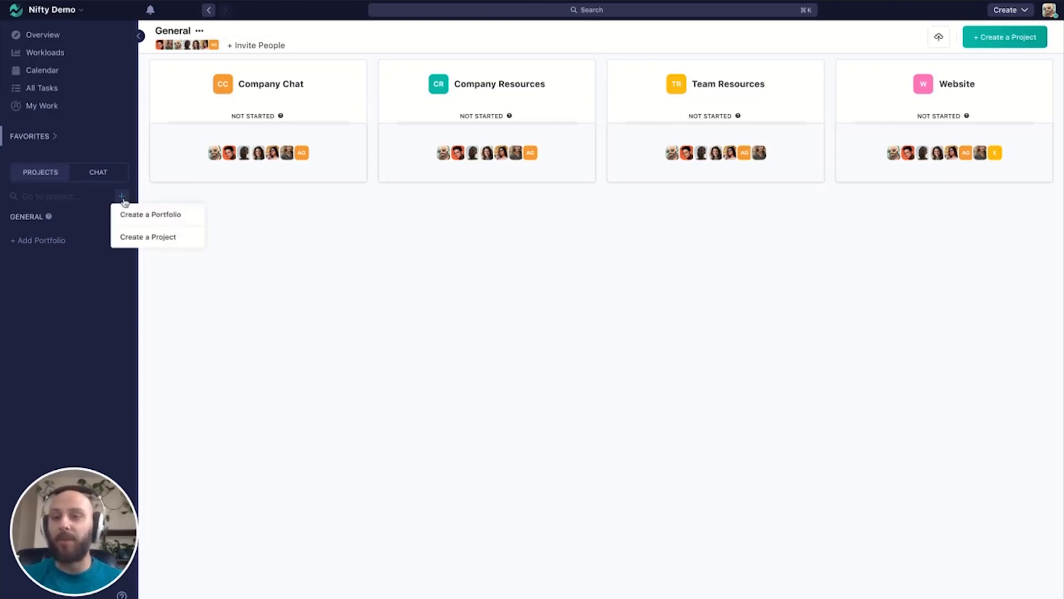
click(150, 215)
click(464, 184)
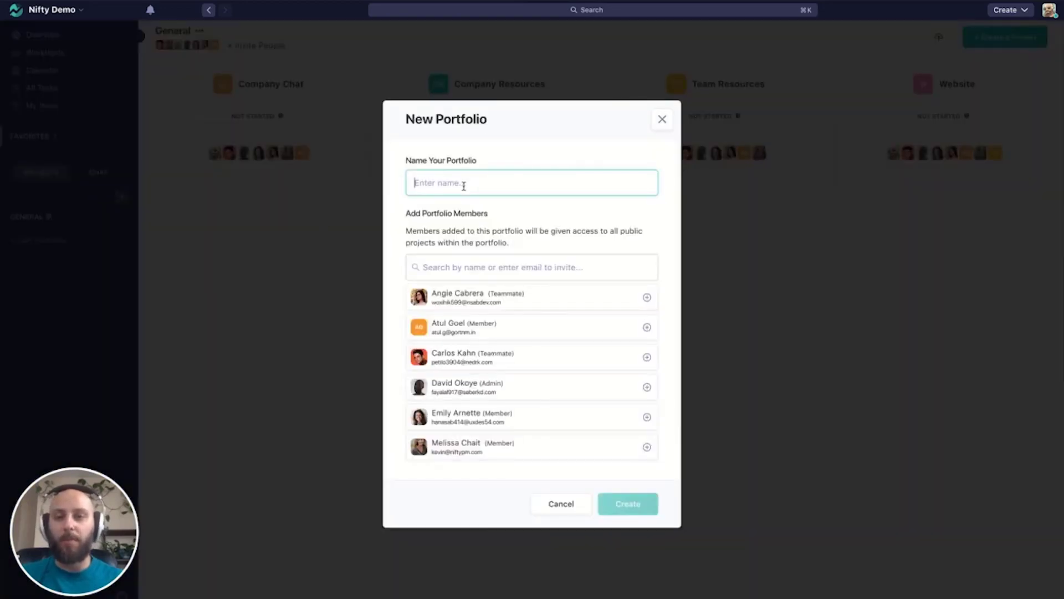
text(Web Projects)
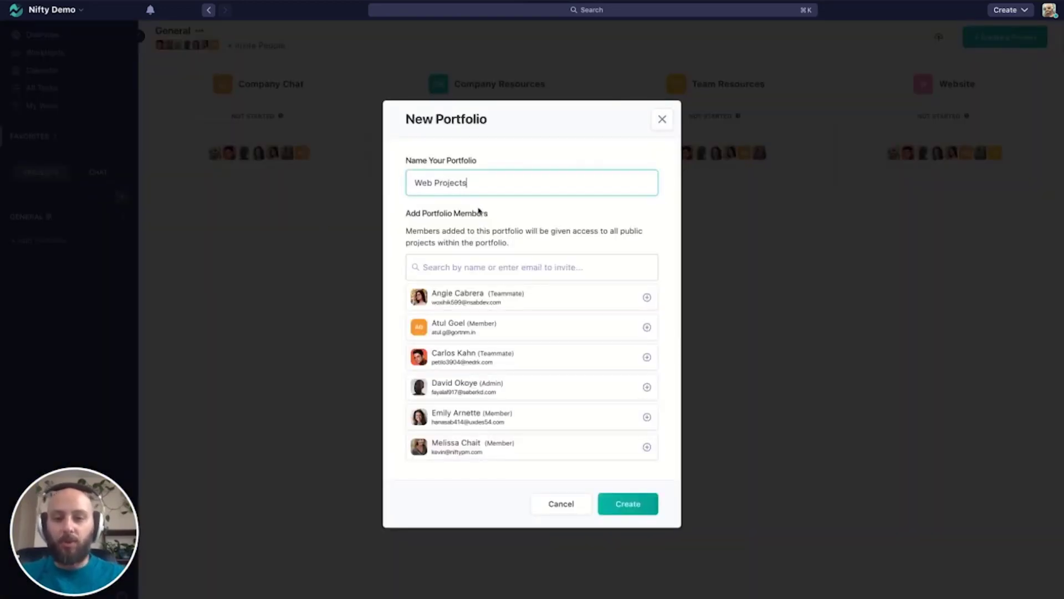
- Add all listed people except the second one as members of the new portfolio and create it
click(466, 292)
click(480, 358)
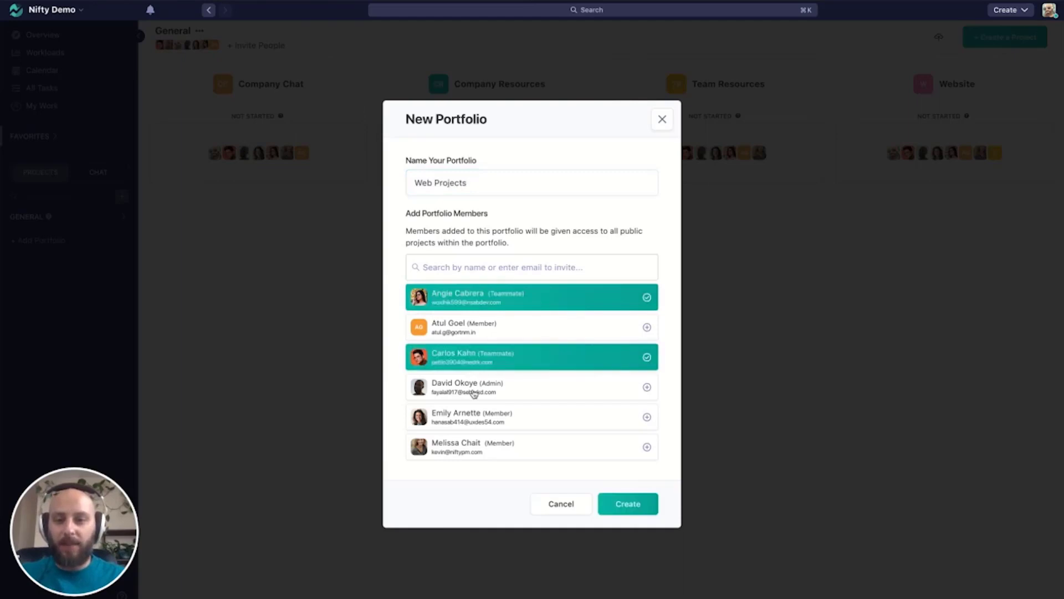
click(474, 393)
click(475, 419)
click(494, 449)
click(605, 499)
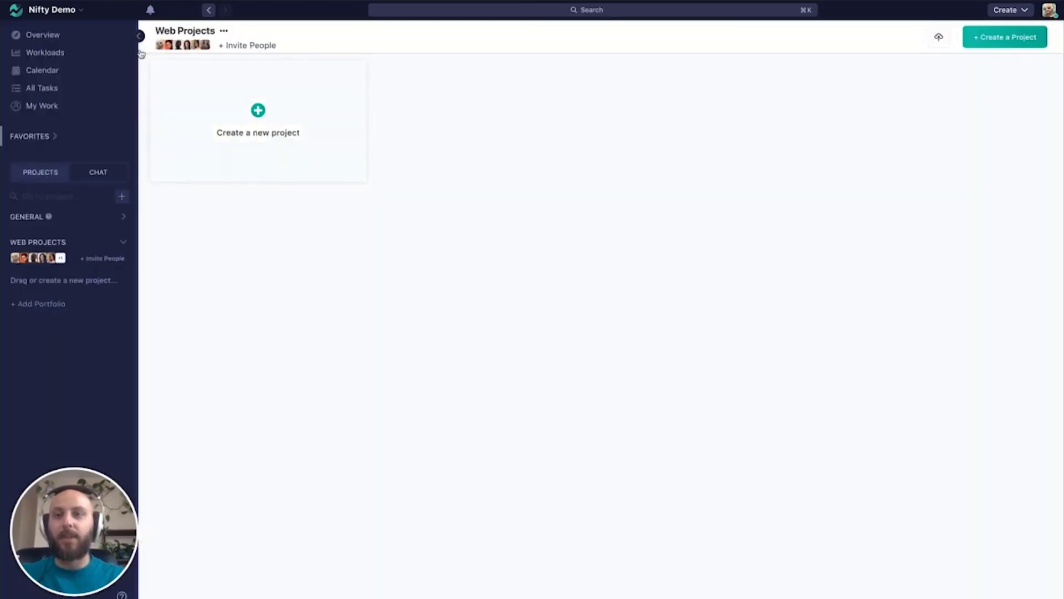
- Create a blank public project named Website in the Web Projects portfolio, with List View as its default task view
mouse_move(202, 49)
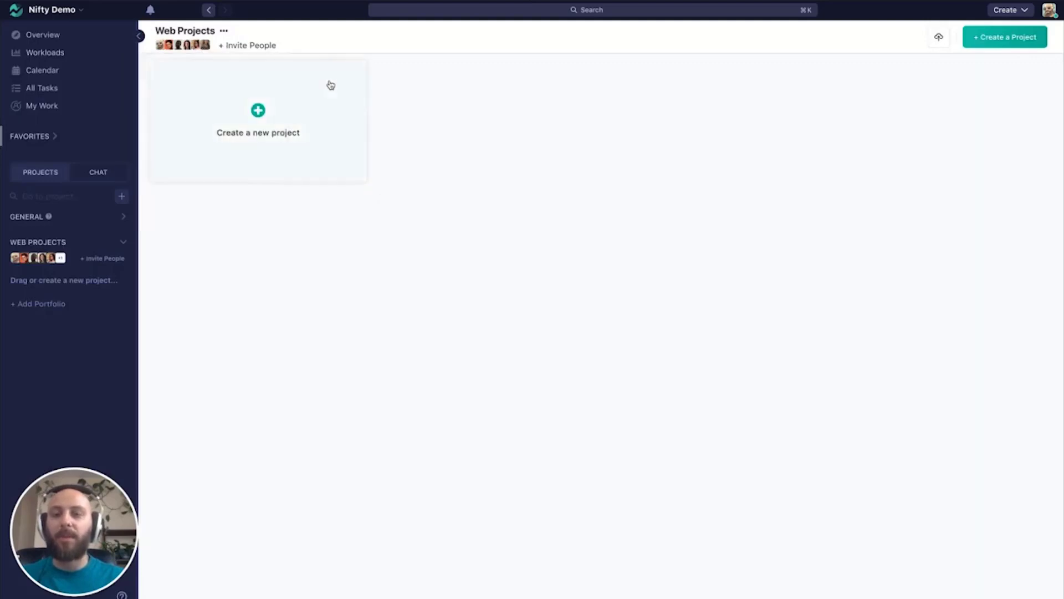
click(264, 105)
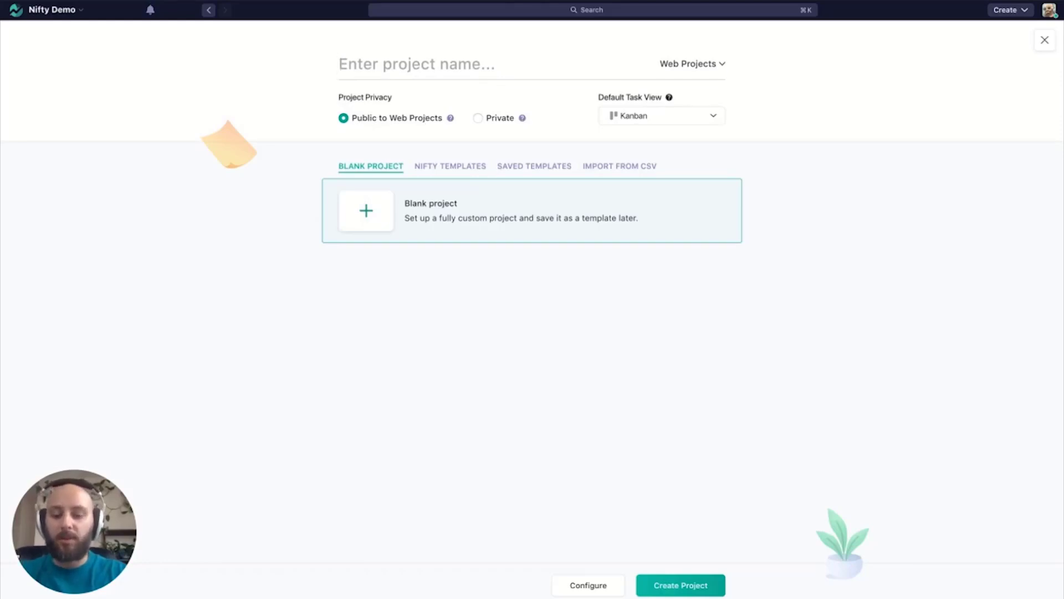
text(Website)
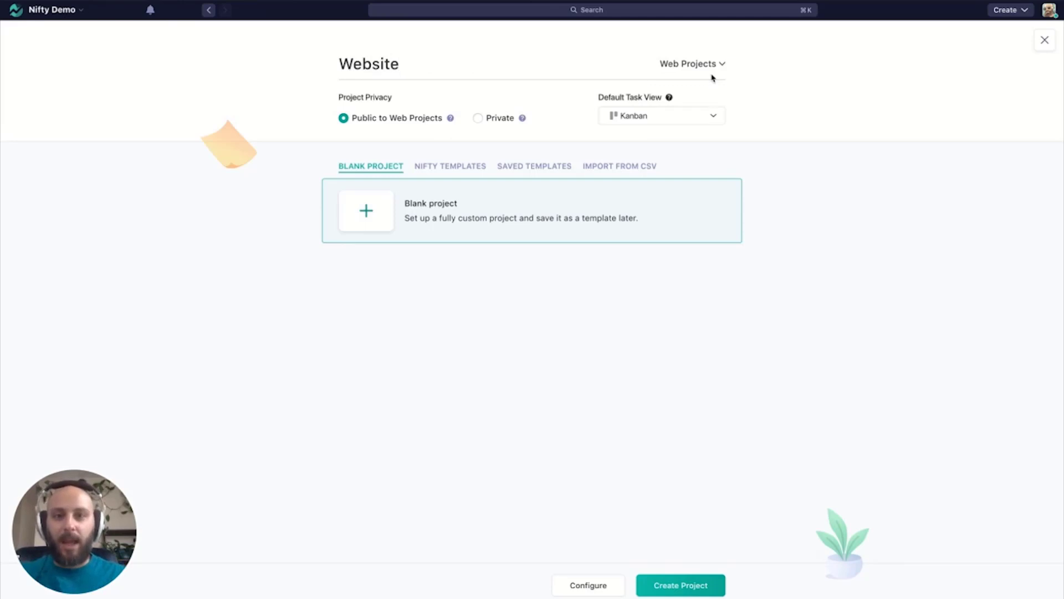
click(716, 120)
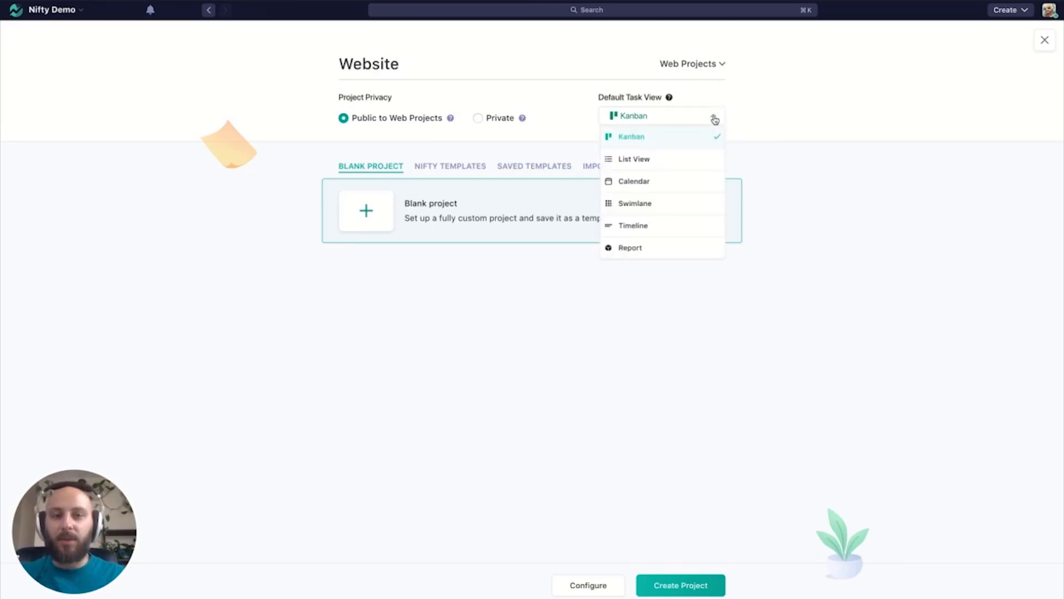
click(665, 161)
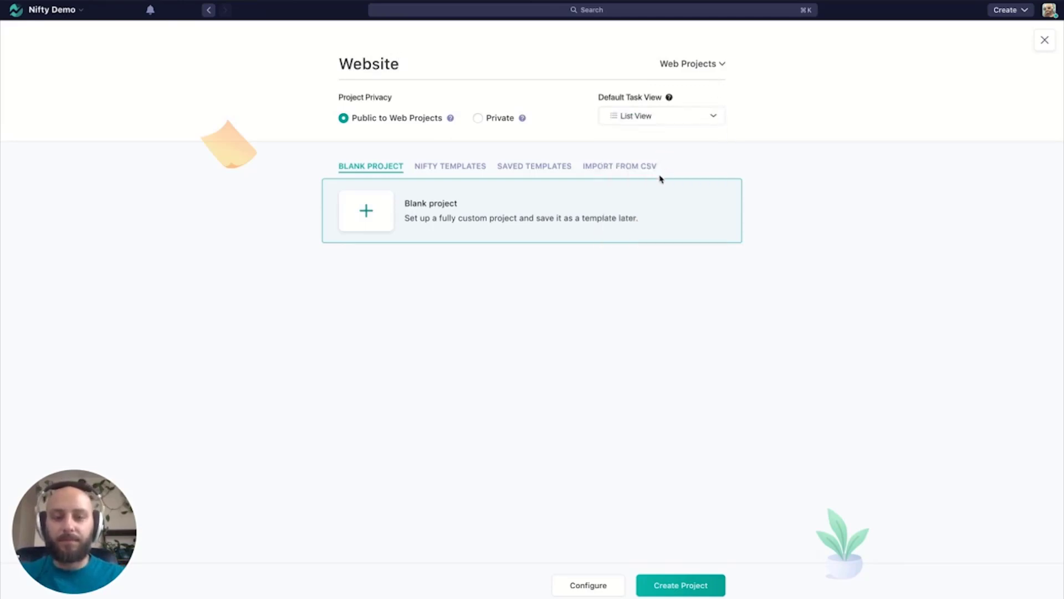
click(697, 589)
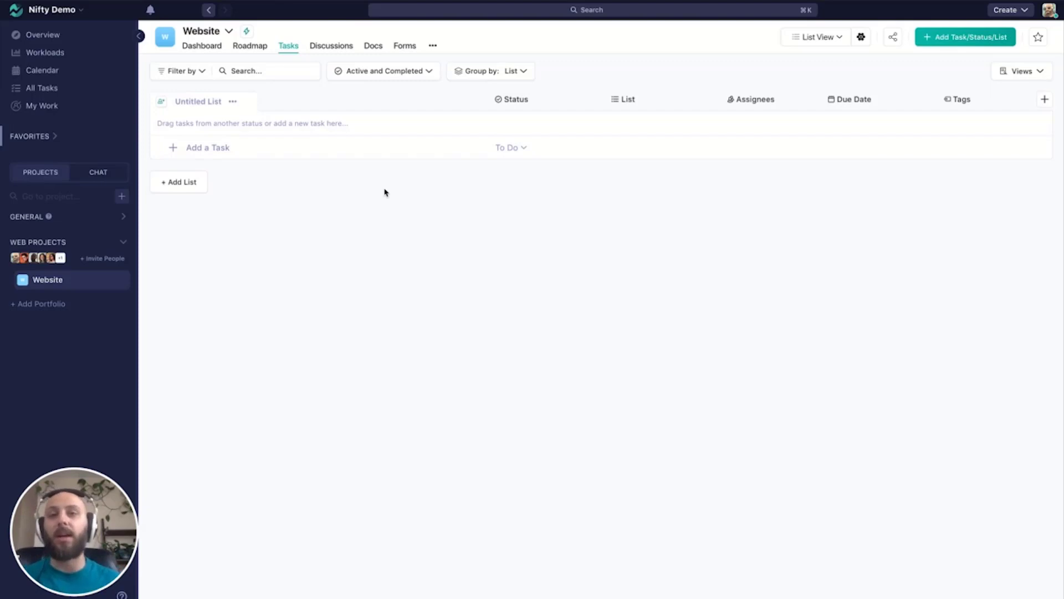
- Rename the untitled task list in the Website project to Kickoff
click(232, 102)
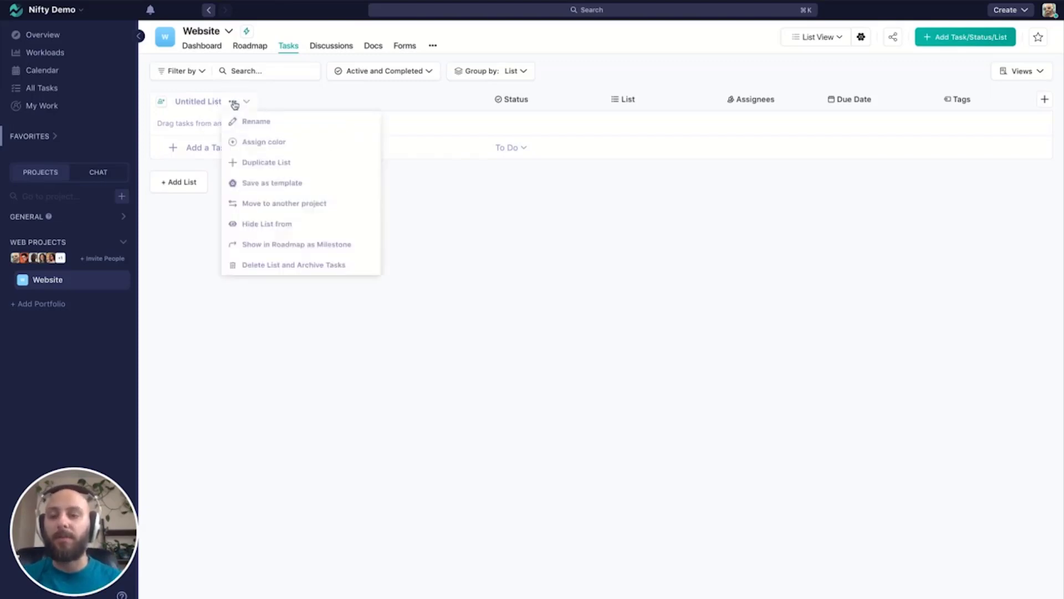
click(291, 126)
drag(281, 123, 211, 126)
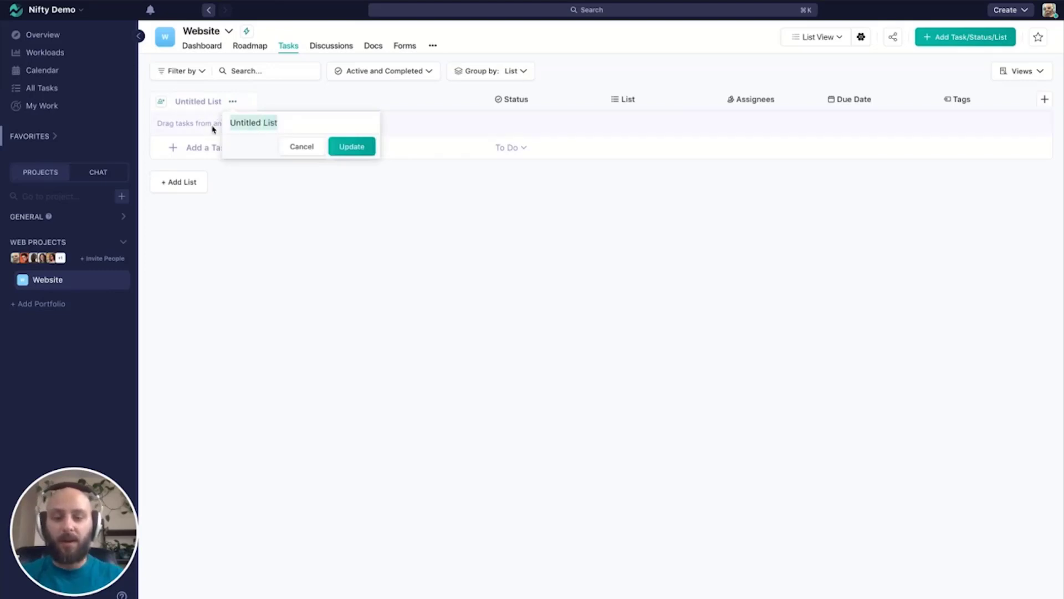
text(Kickoff)
key(Return)
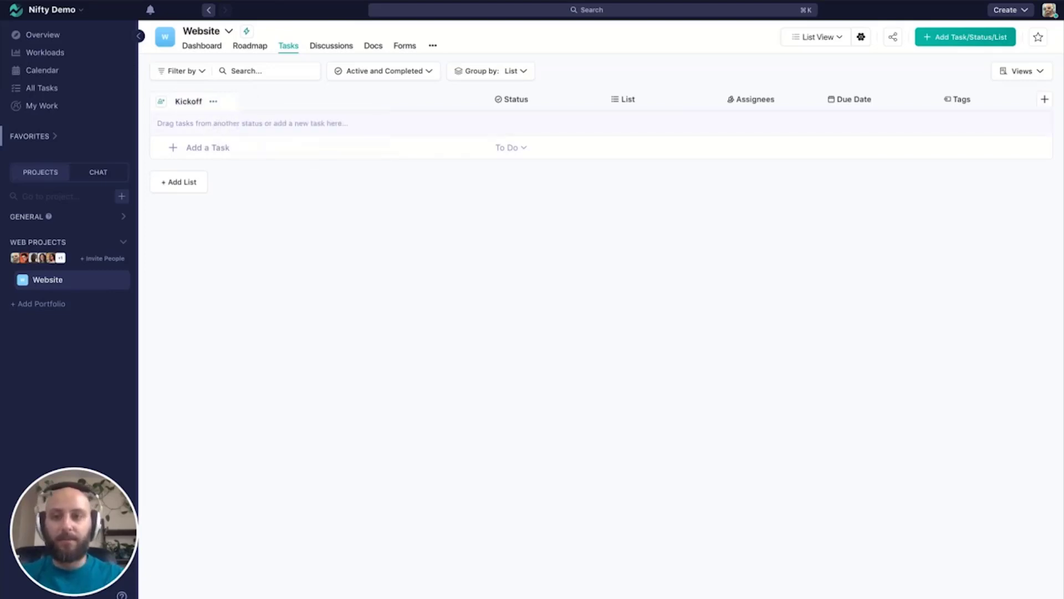
- Add the tasks "Kickoff Call" and "Gather Requirements" to the Kickoff list
click(254, 147)
text(Kicko)
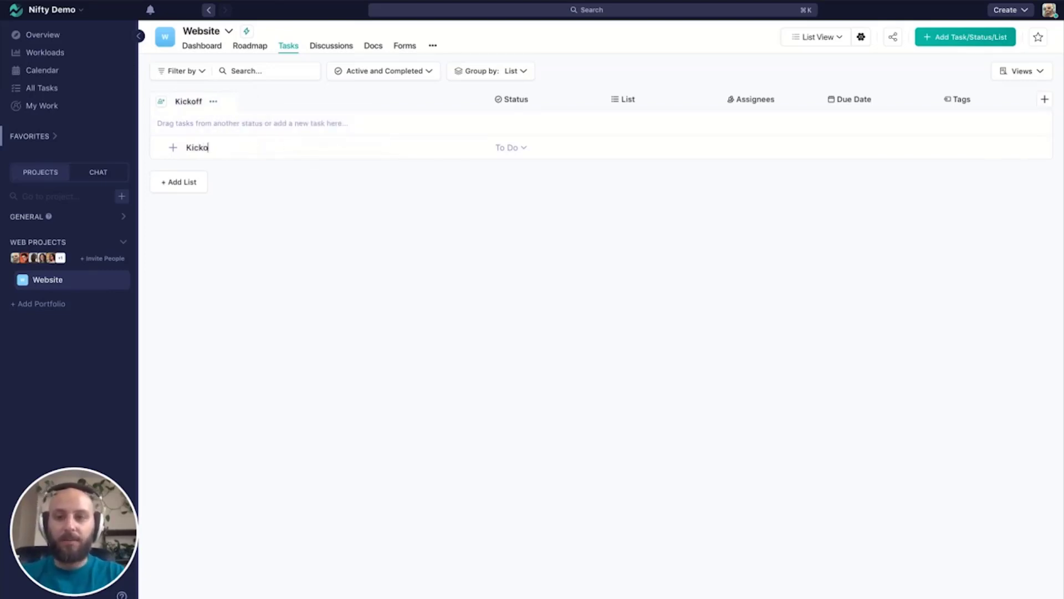
text(ff Call)
key(Return)
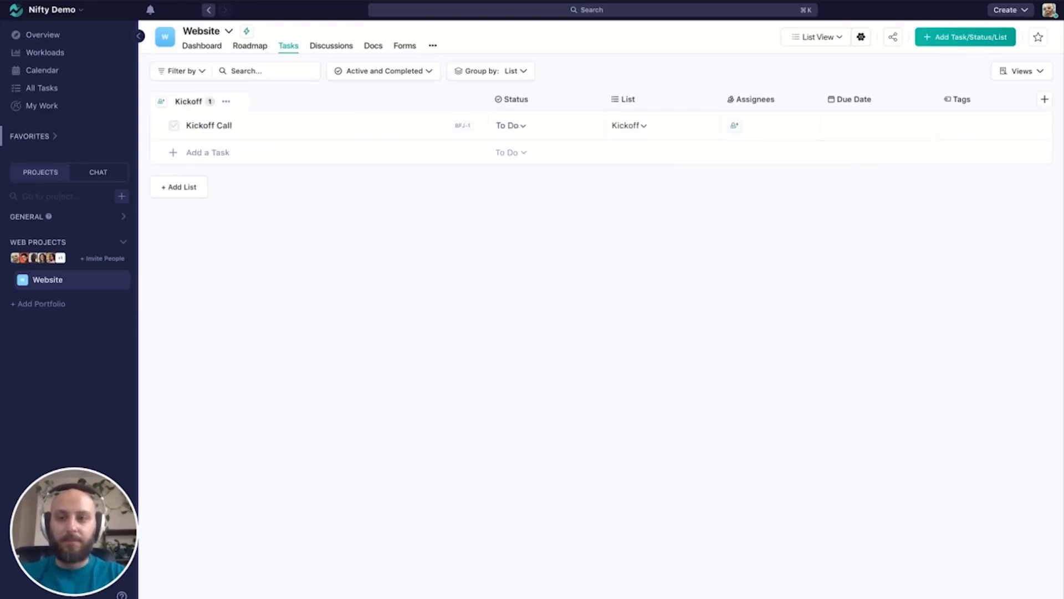
text(Gather )
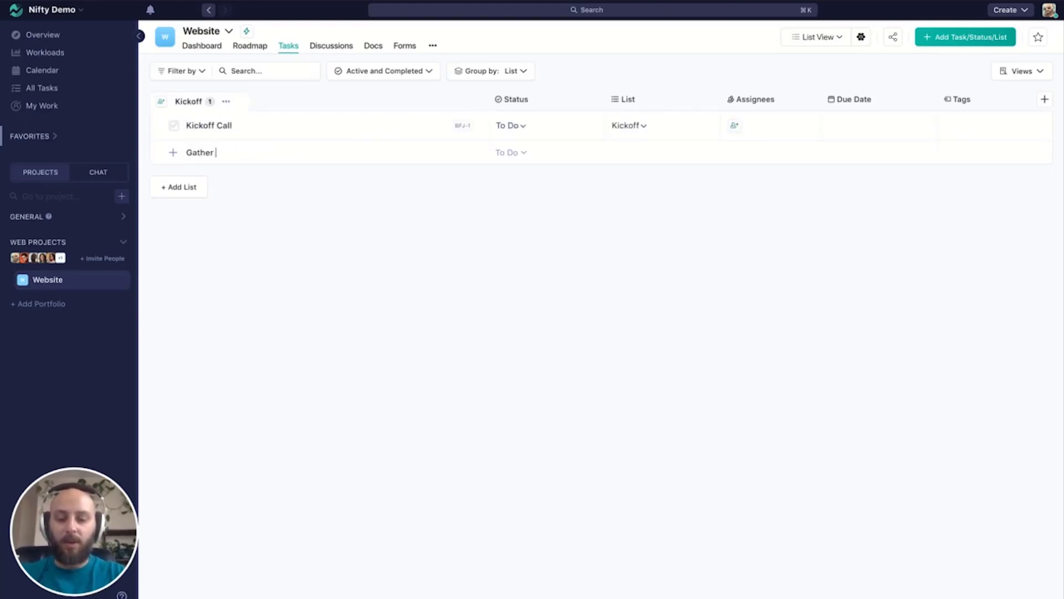
text(Requirements)
key(Return)
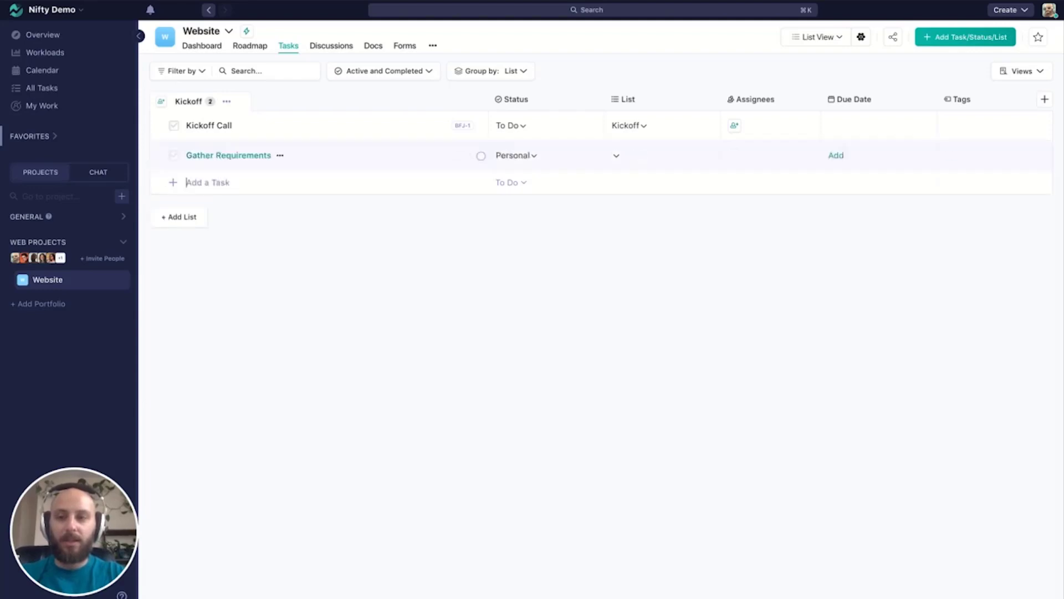
- Add the tasks "Create Information Architecture" and "Write Copy" to the Kickoff list
text(Crea)
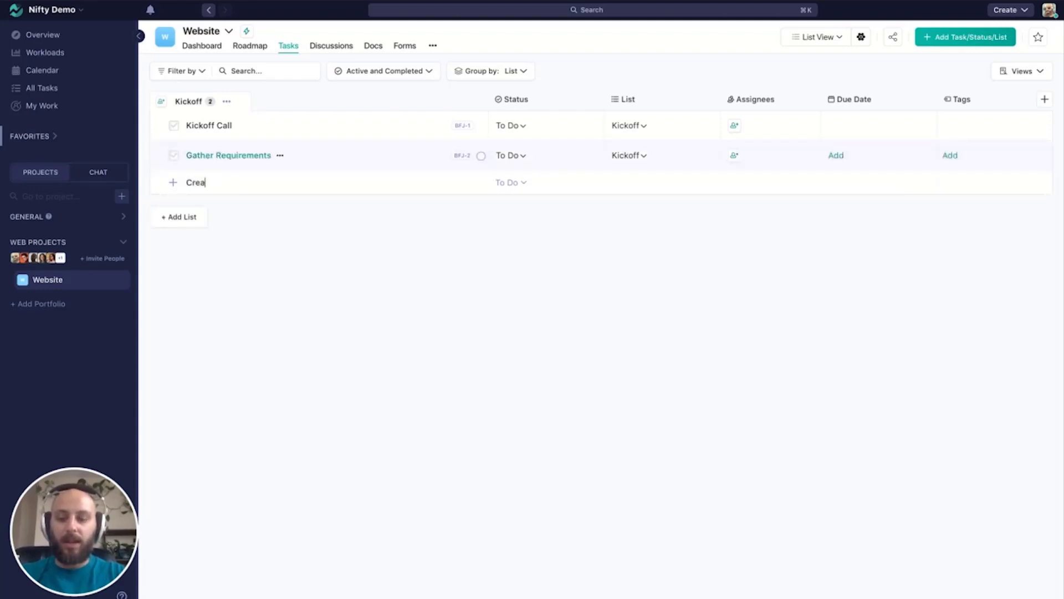
text(te Information A)
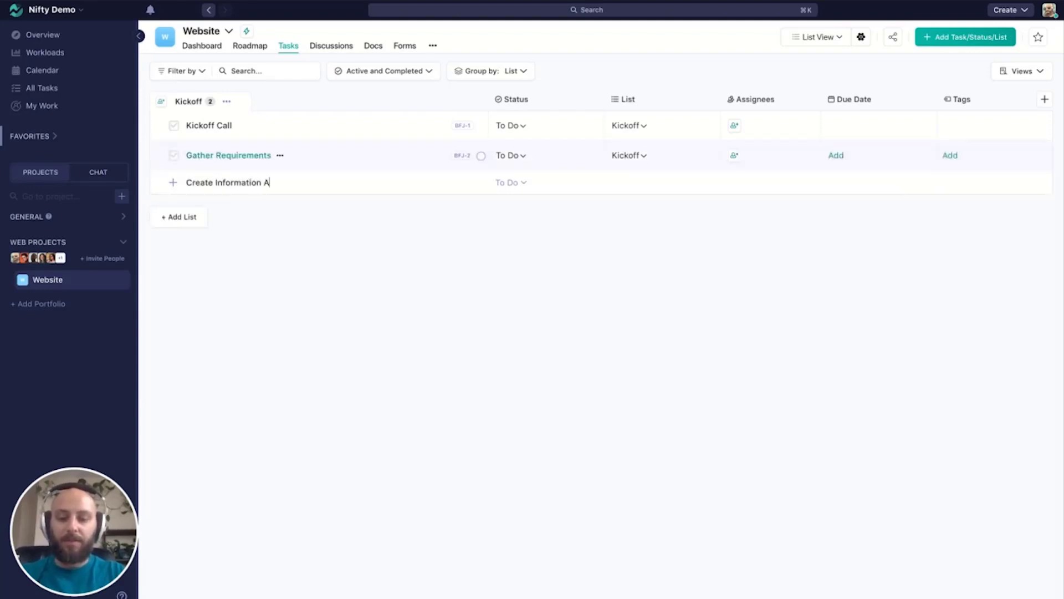
text(rchitecture)
key(Return)
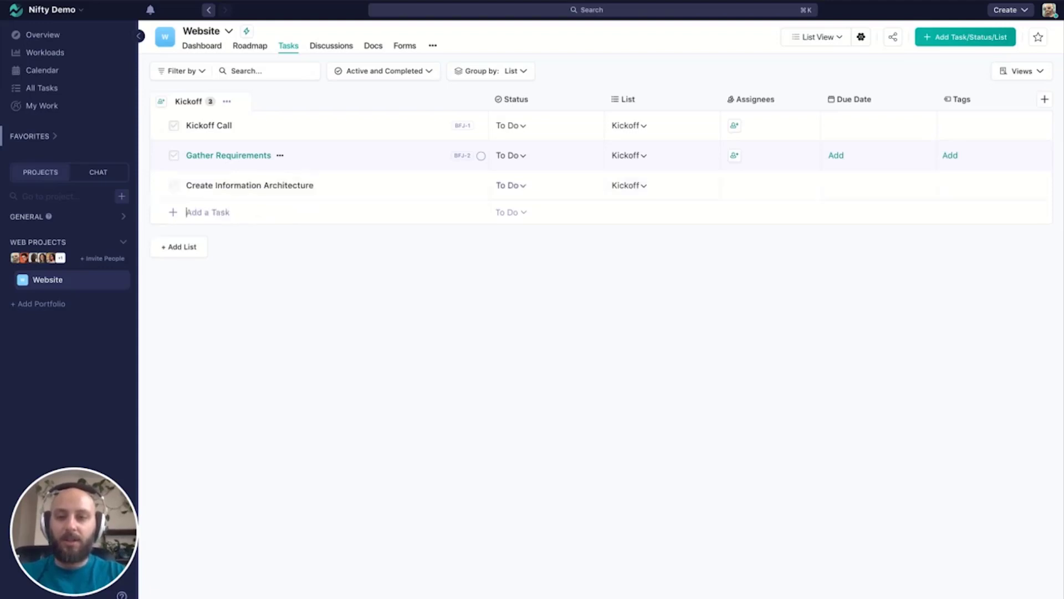
text(Write Copy)
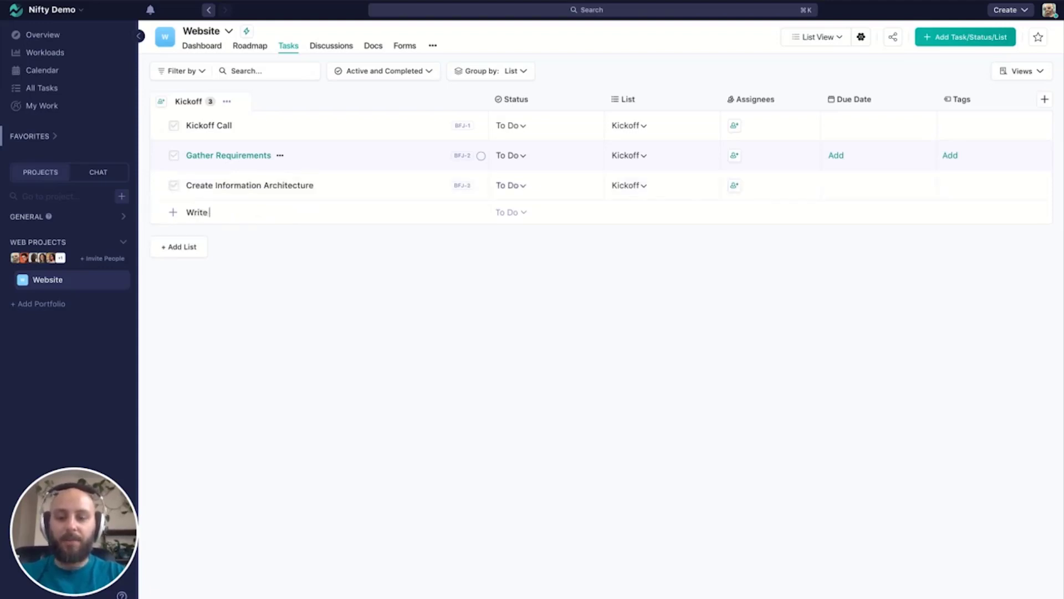
key(Return)
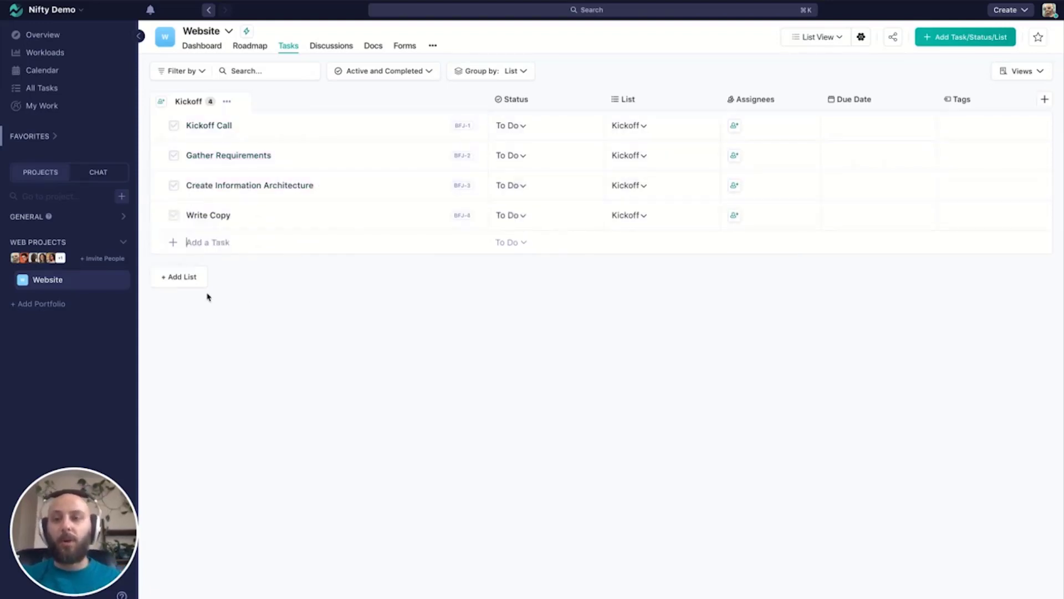
- Create a second task list named Design in the Website project
click(196, 286)
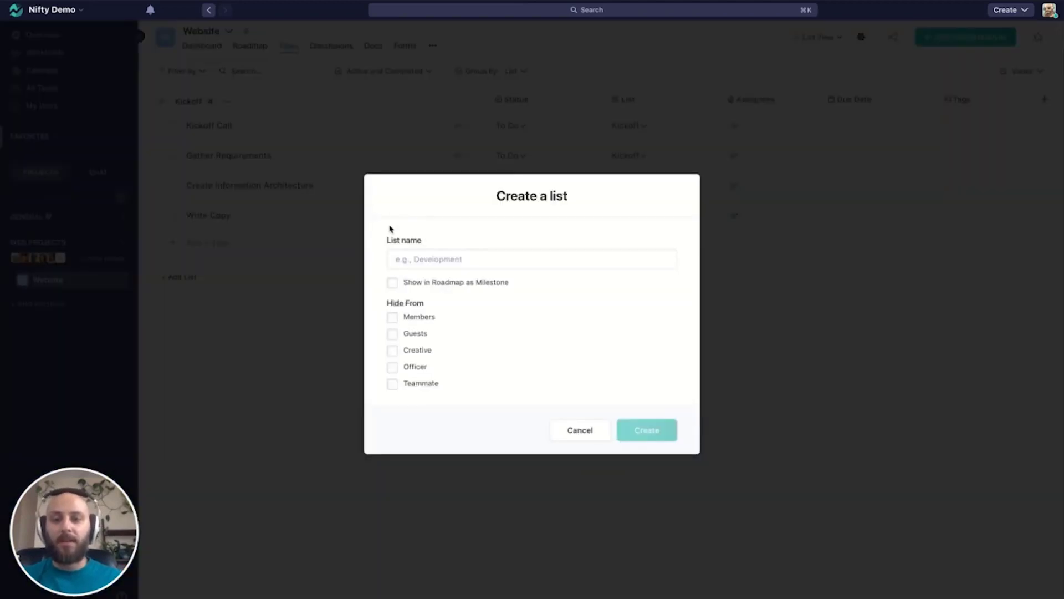
click(435, 261)
text(Design)
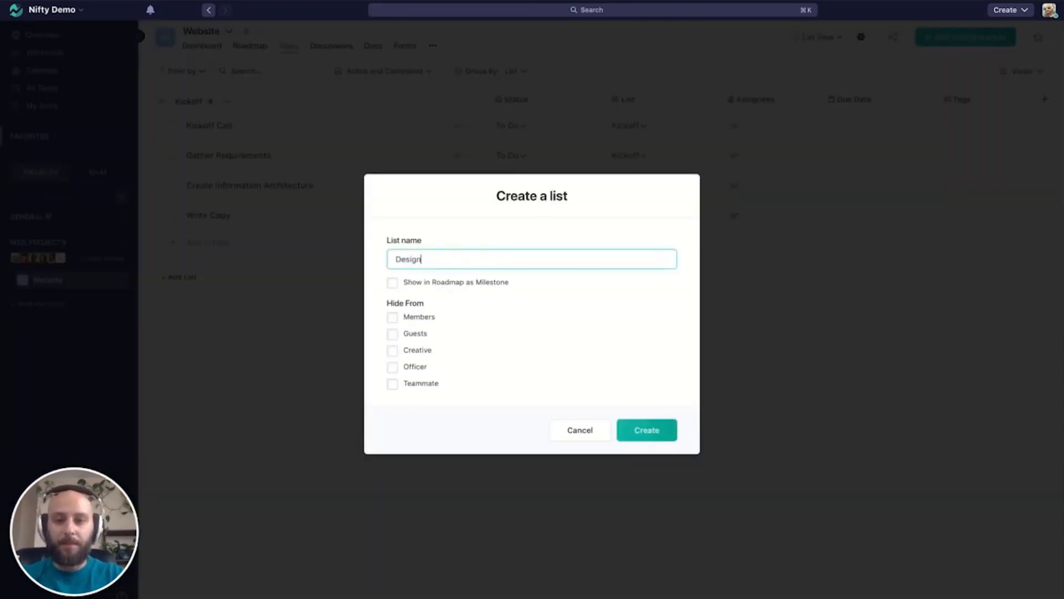
click(646, 435)
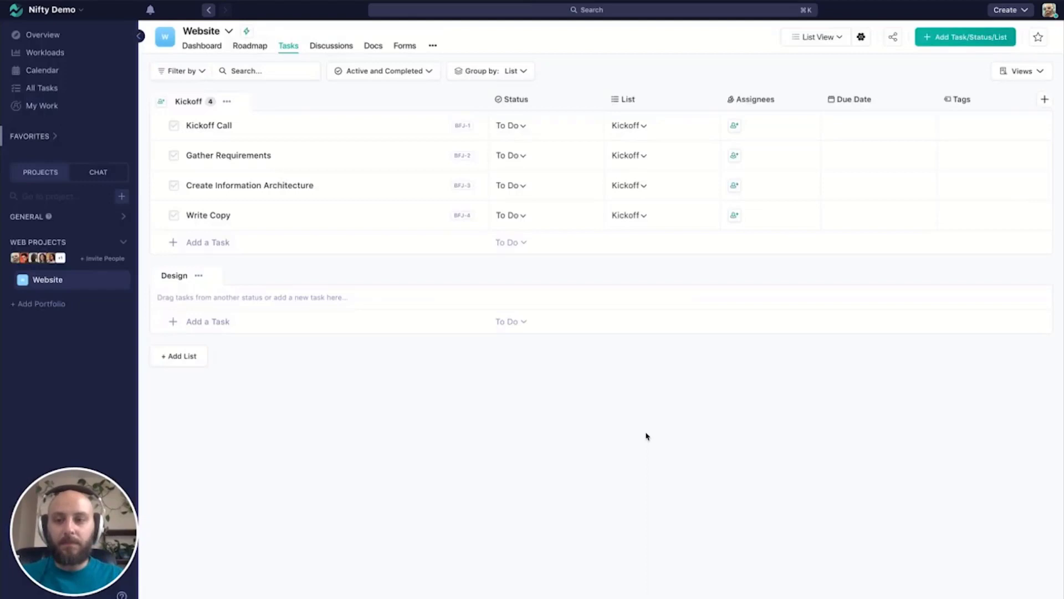
- Add the tasks "UX" and "UI" to the Design list
click(212, 322)
text(UX)
key(Return)
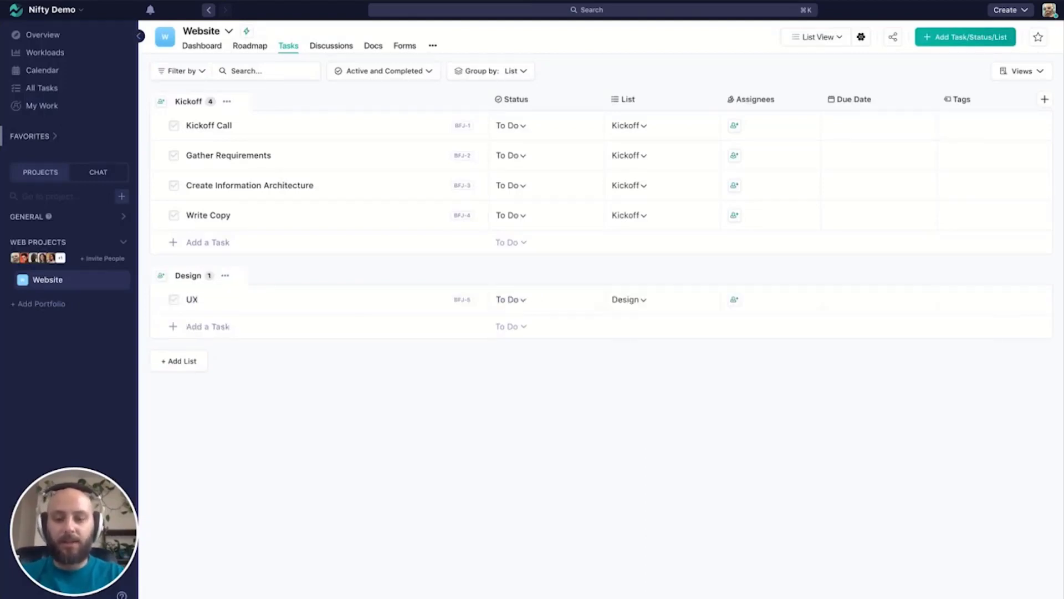
text(UI)
key(Return)
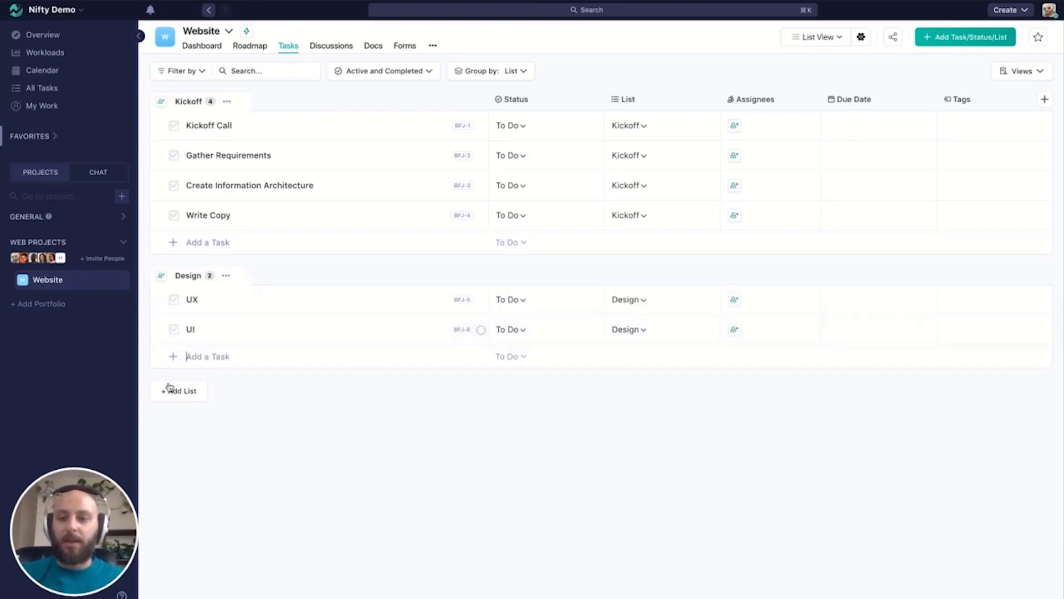
- Create a third task list named Development in the Website project
click(170, 390)
click(471, 256)
text(Develp)
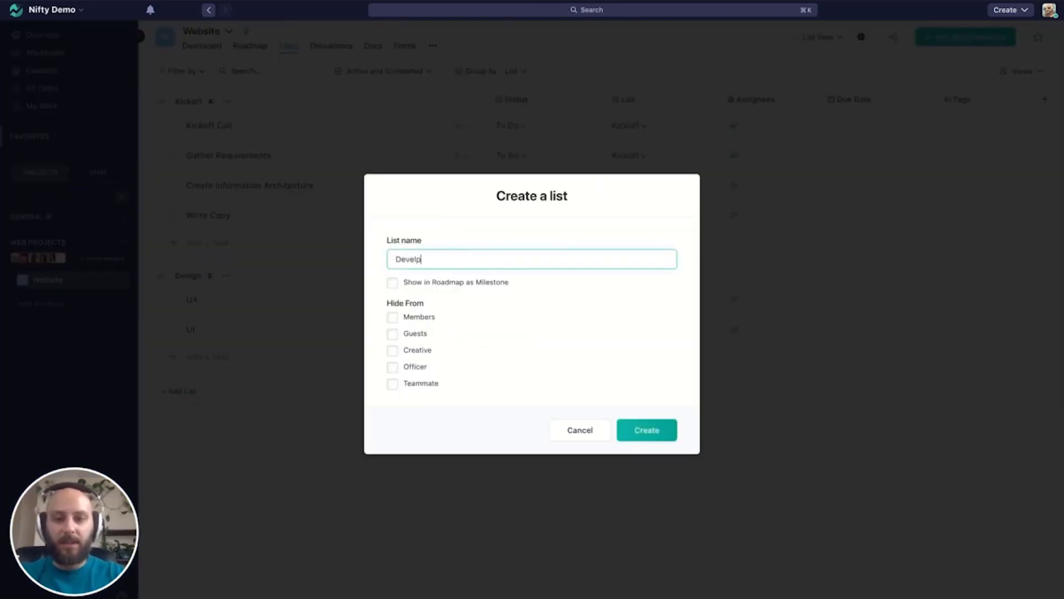
key(BackSpace)
text(opment)
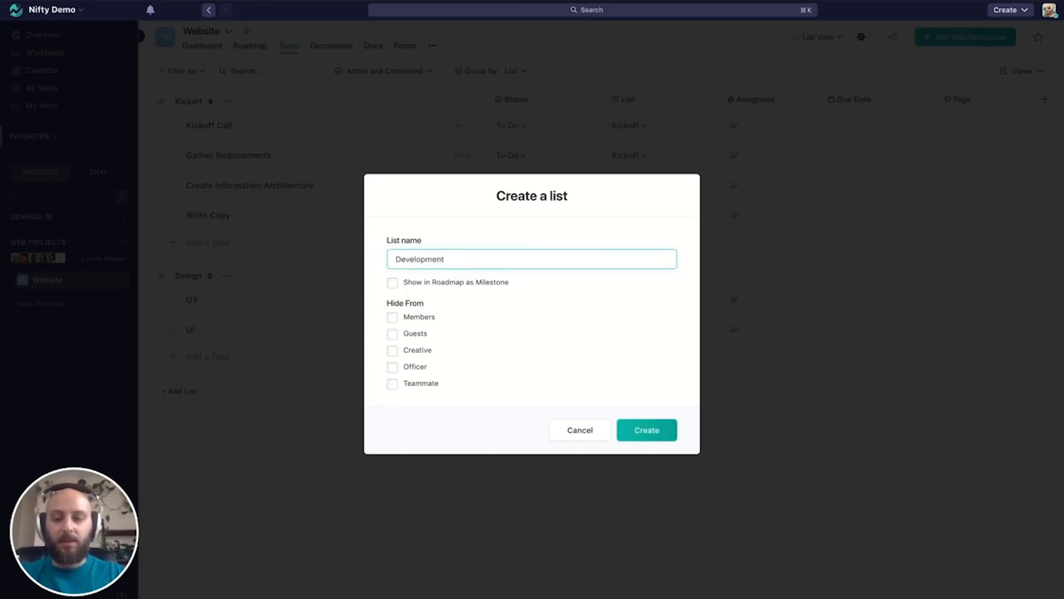
click(638, 438)
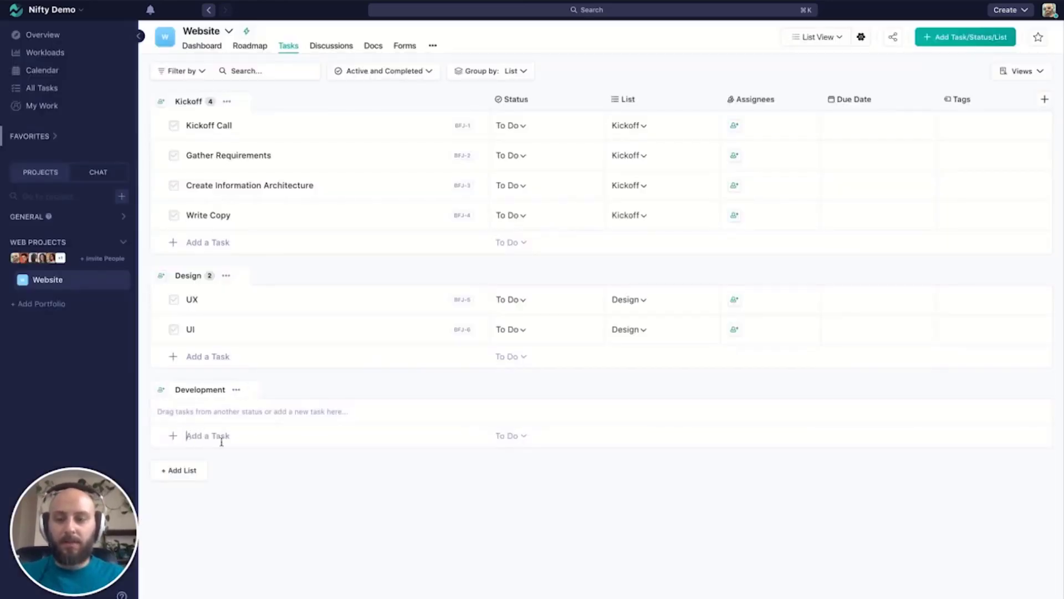
- Add the tasks "Develop" and "Launch" to the Development list
text(Develop)
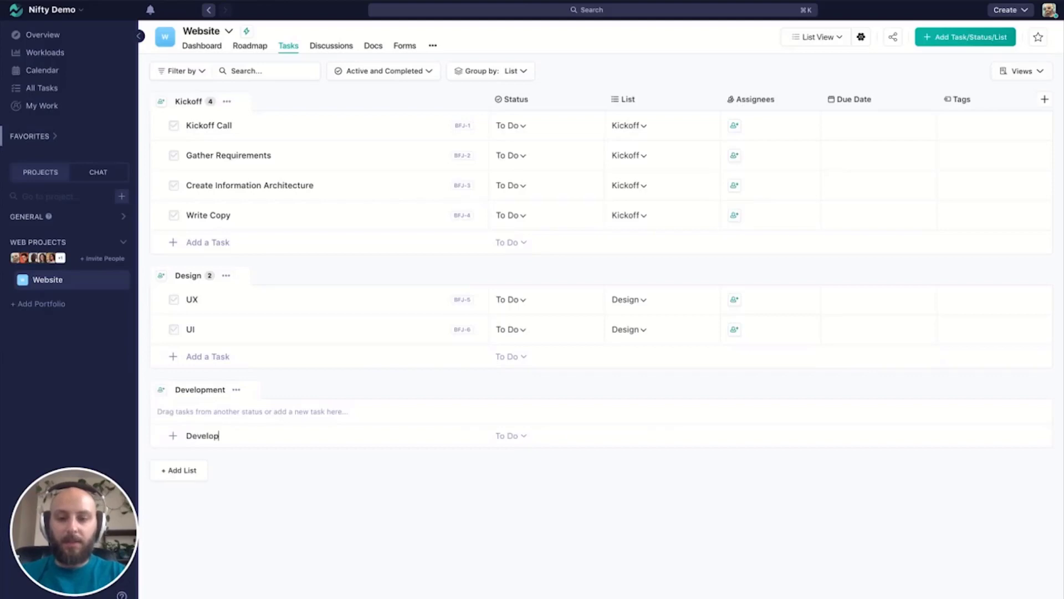
key(Return)
text(Launch)
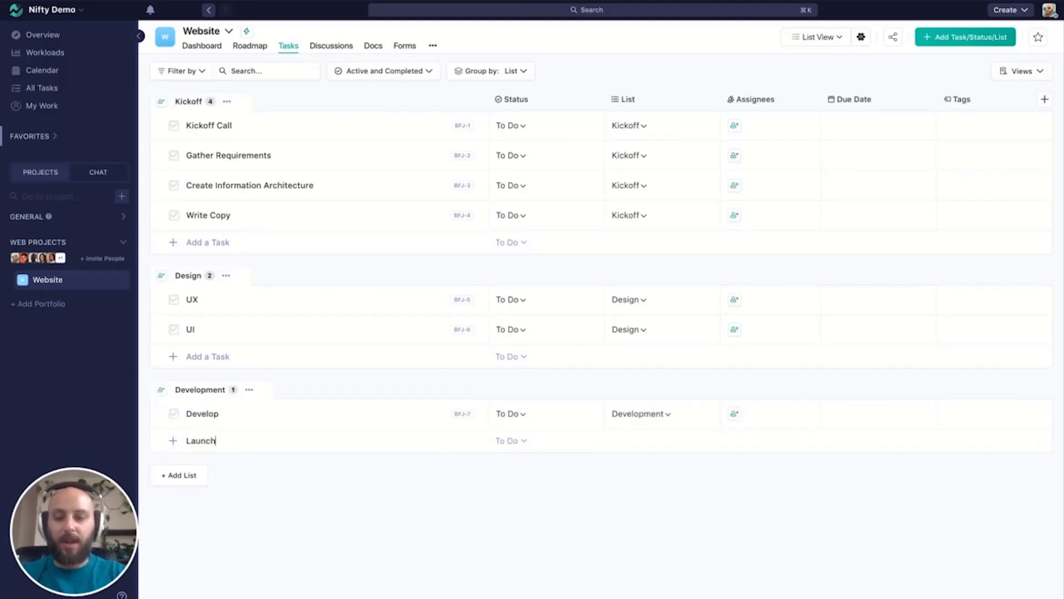
key(Return)
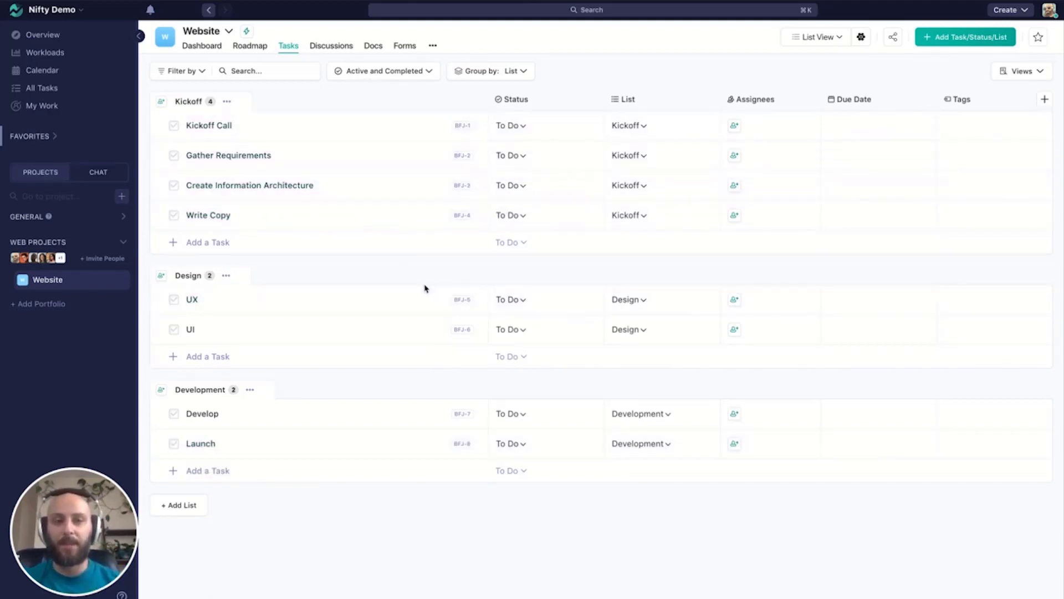
- Switch the Website tasks to the Kanban view and create a status named In Progress
click(840, 44)
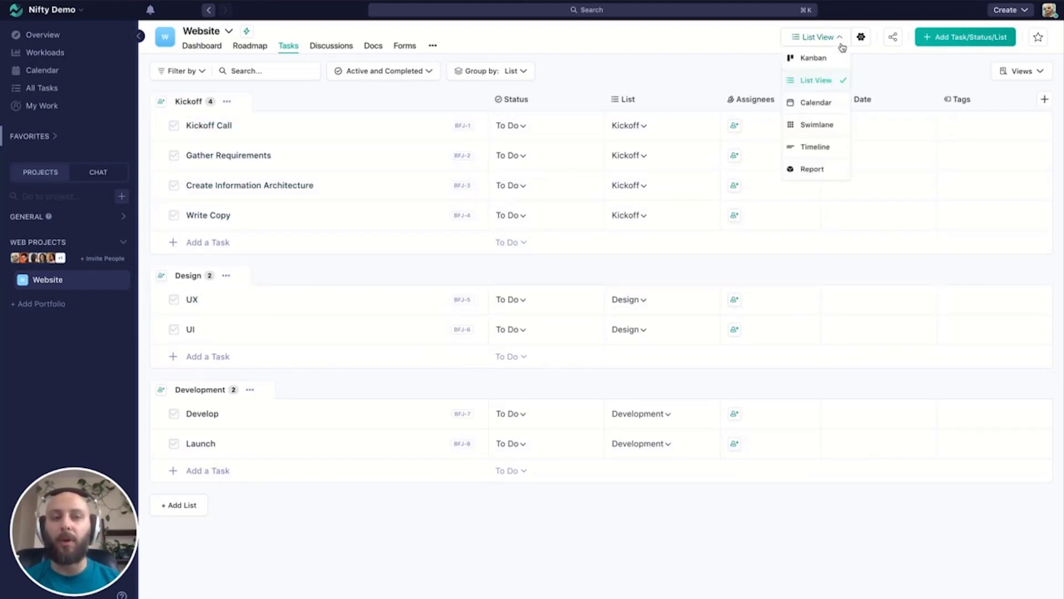
click(818, 61)
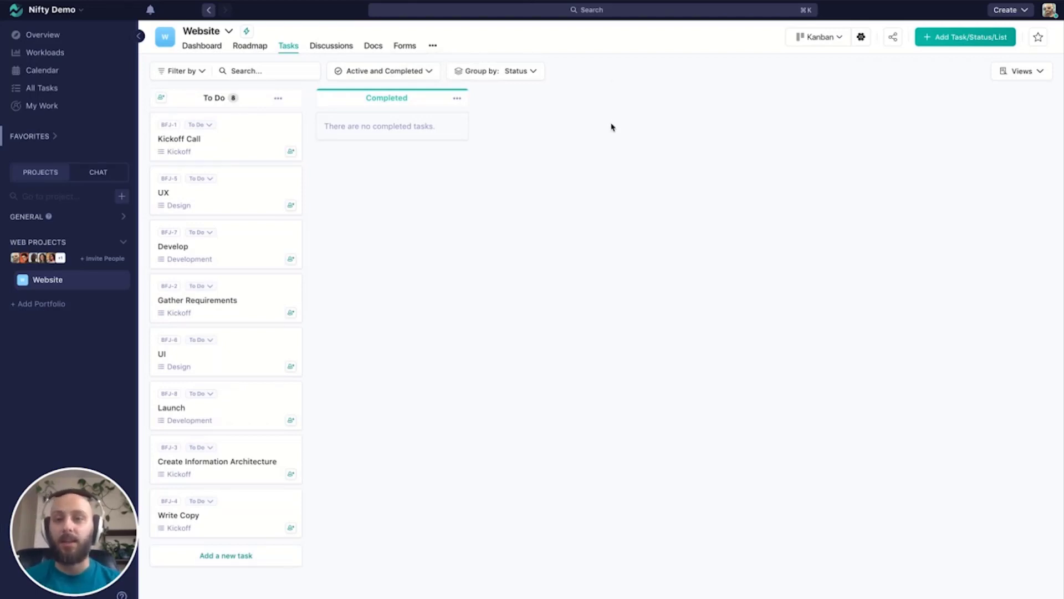
click(951, 45)
click(947, 81)
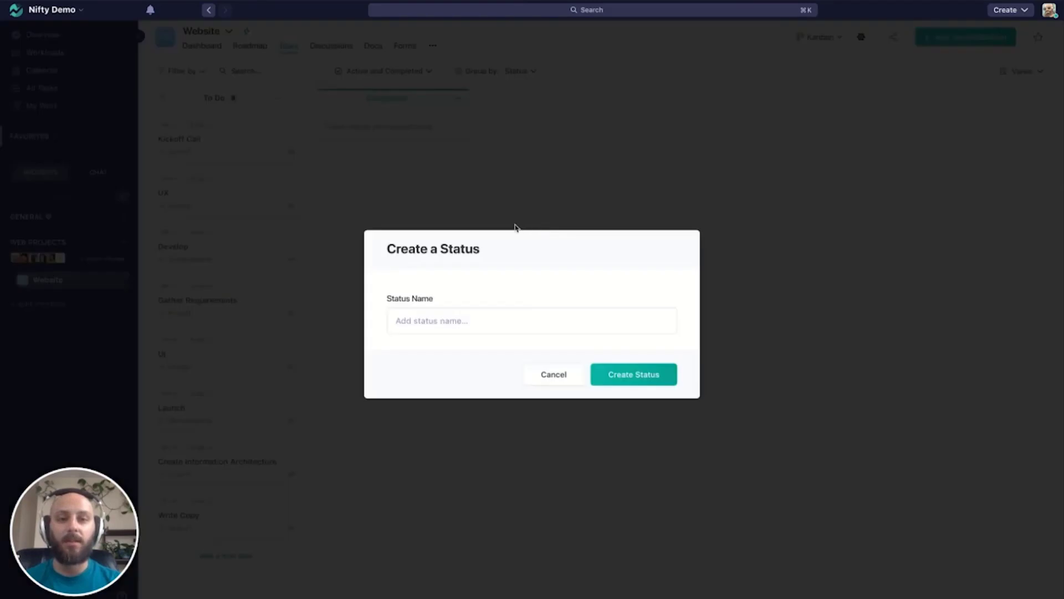
click(509, 325)
text(In P)
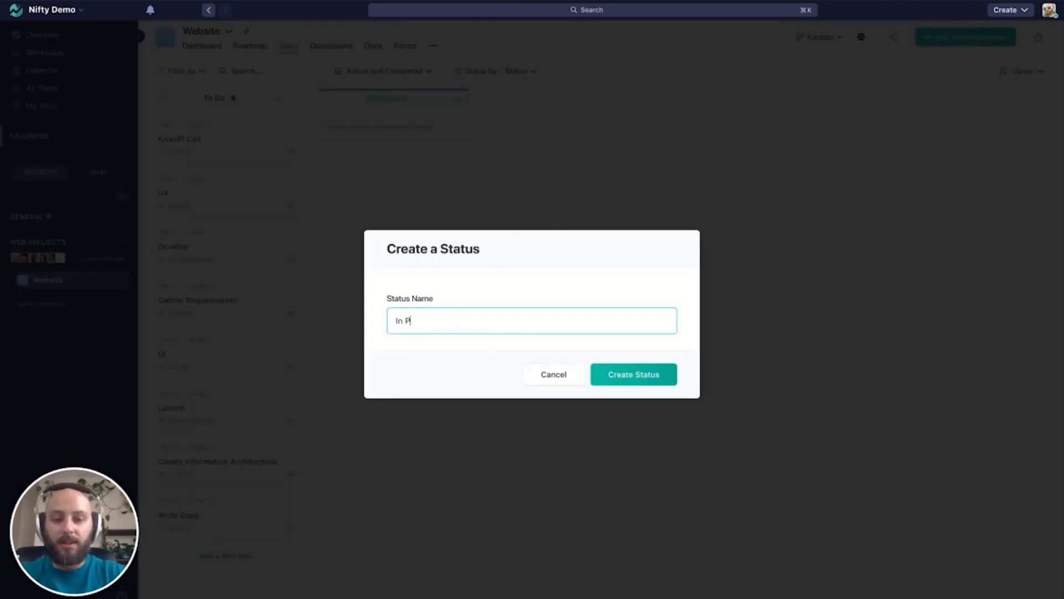
text(rogress)
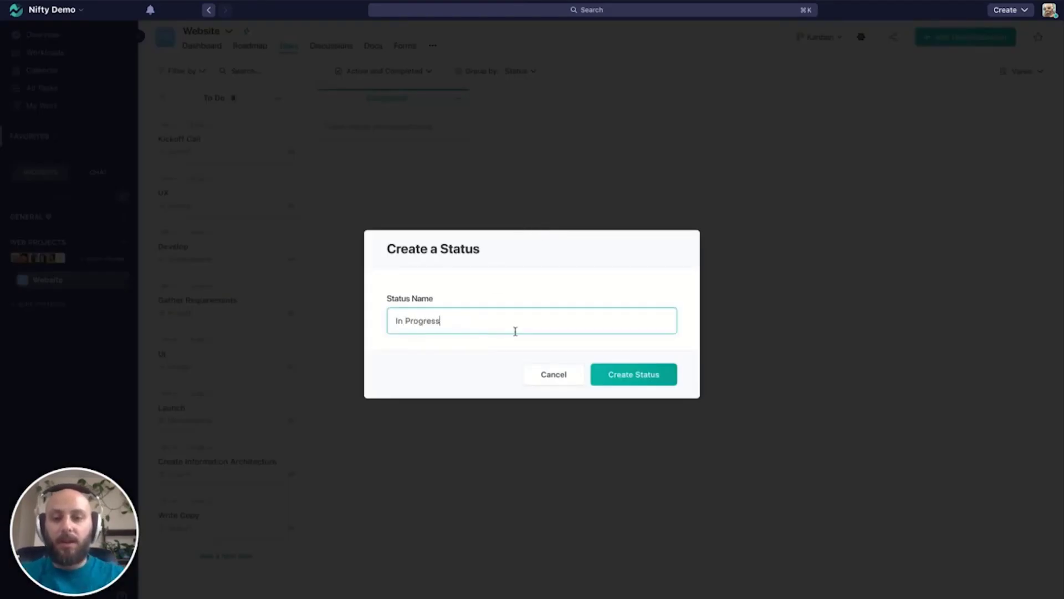
click(632, 373)
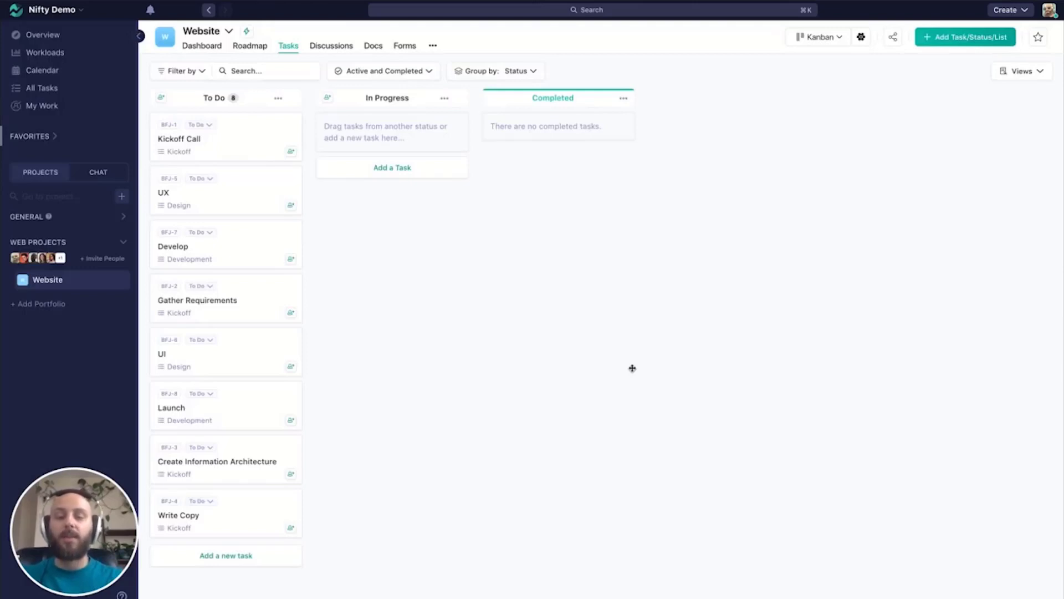
- Create a status named Review and assign that status column to yourself
click(948, 36)
click(947, 88)
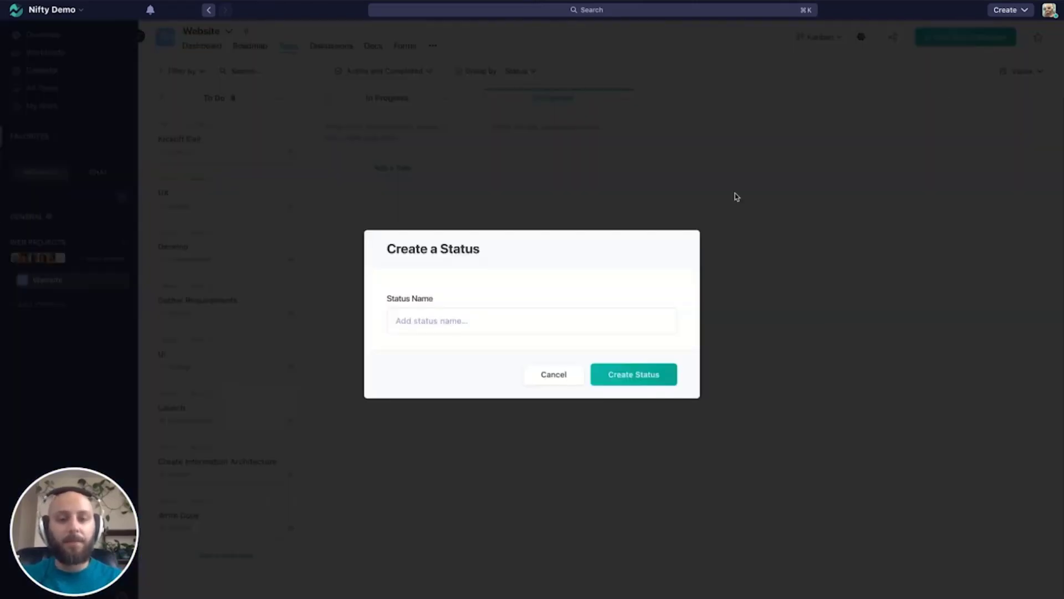
click(468, 327)
text(Review)
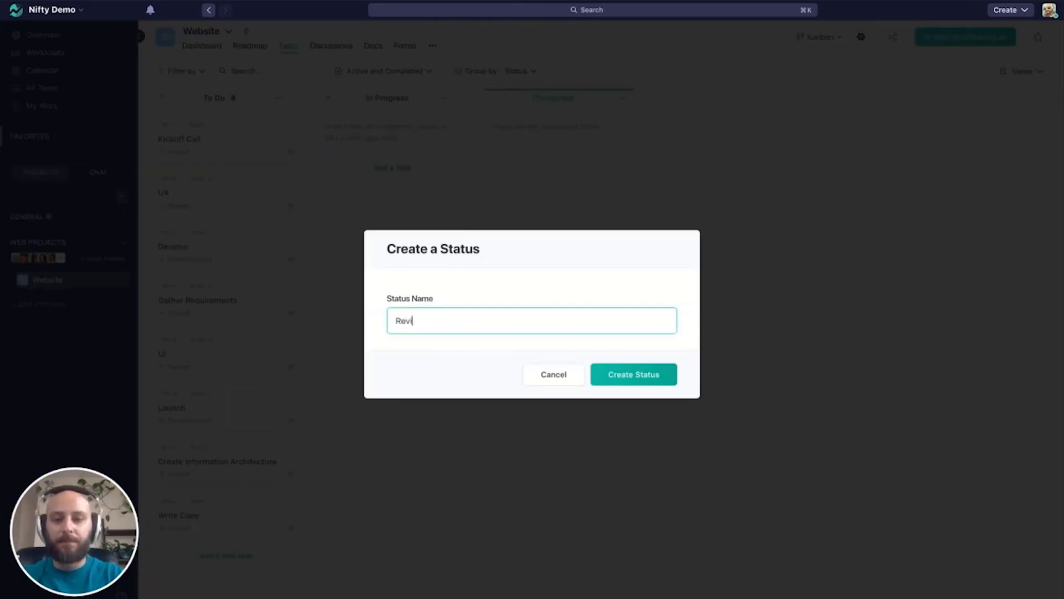
click(652, 379)
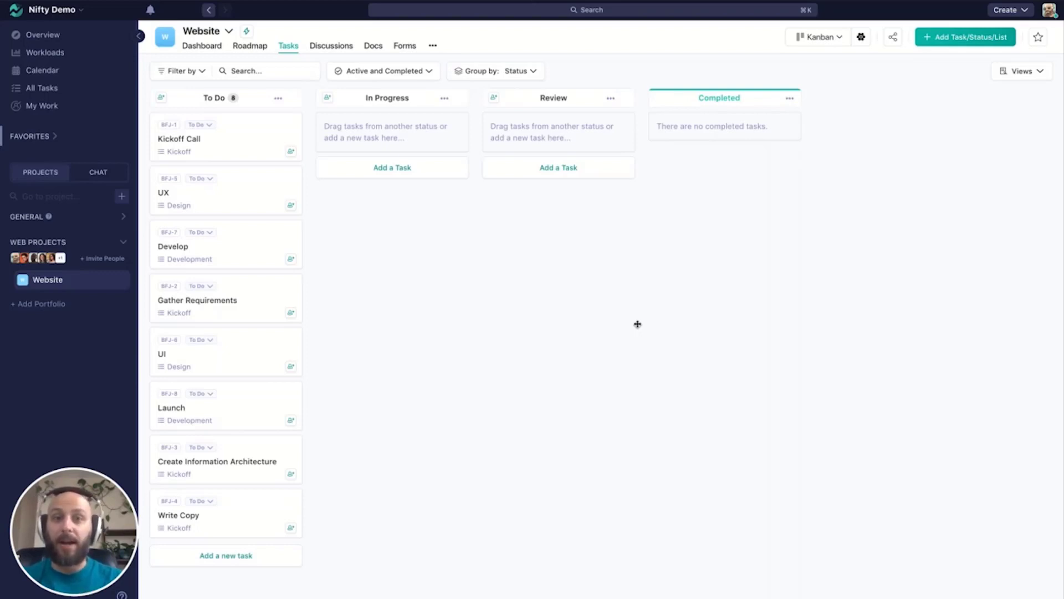
click(494, 99)
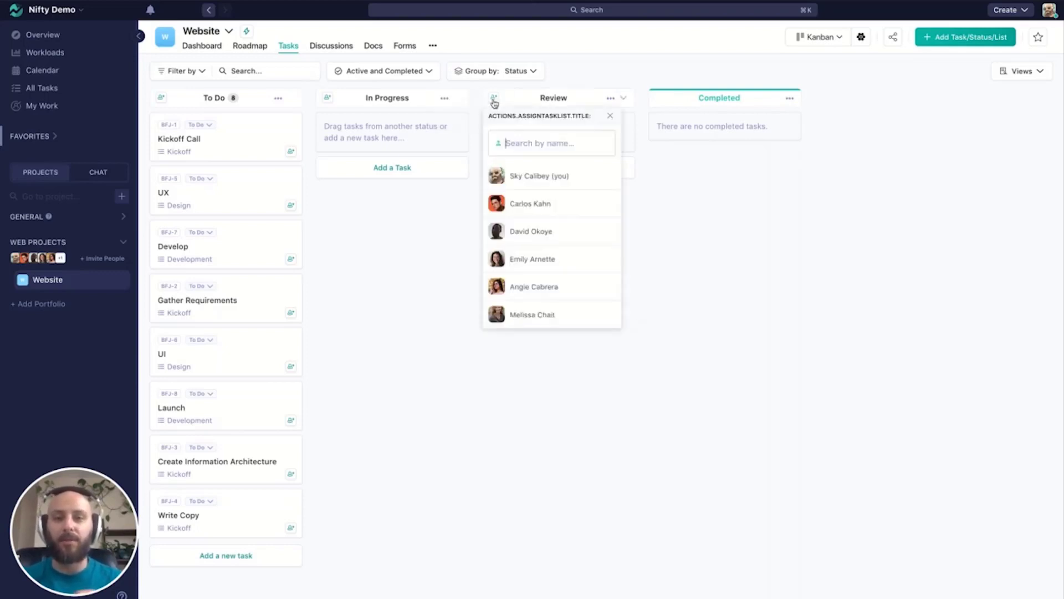
click(527, 177)
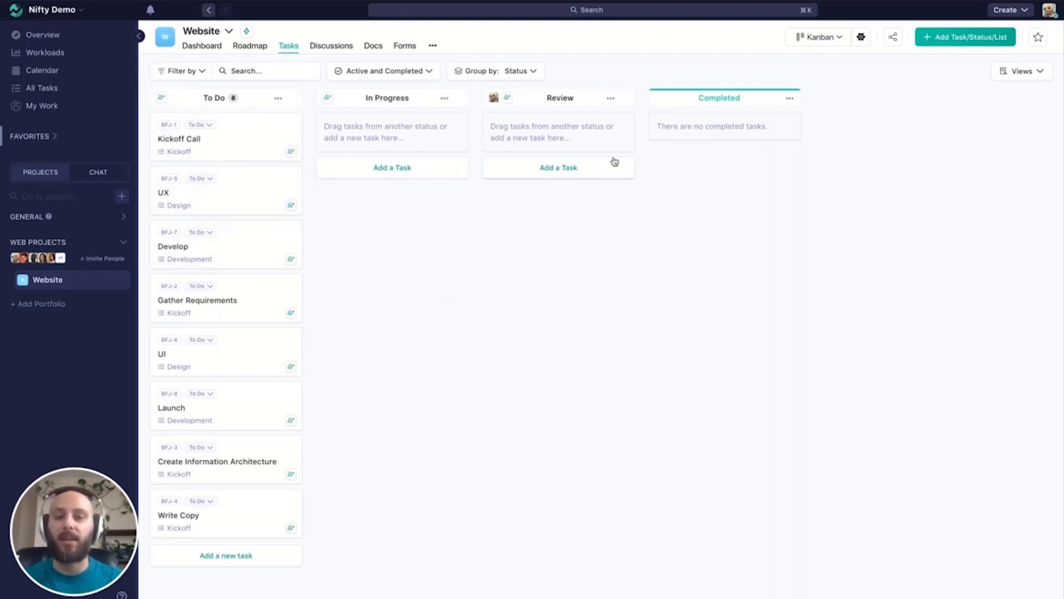
- Return the tasks to List View and look through the status options of the Kickoff Call task
click(832, 38)
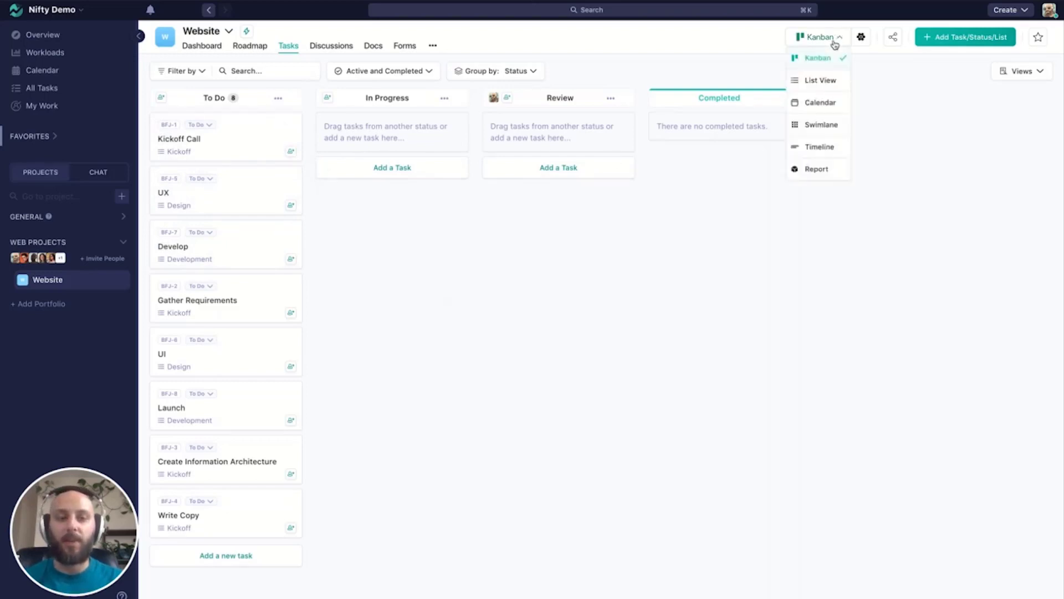
click(820, 80)
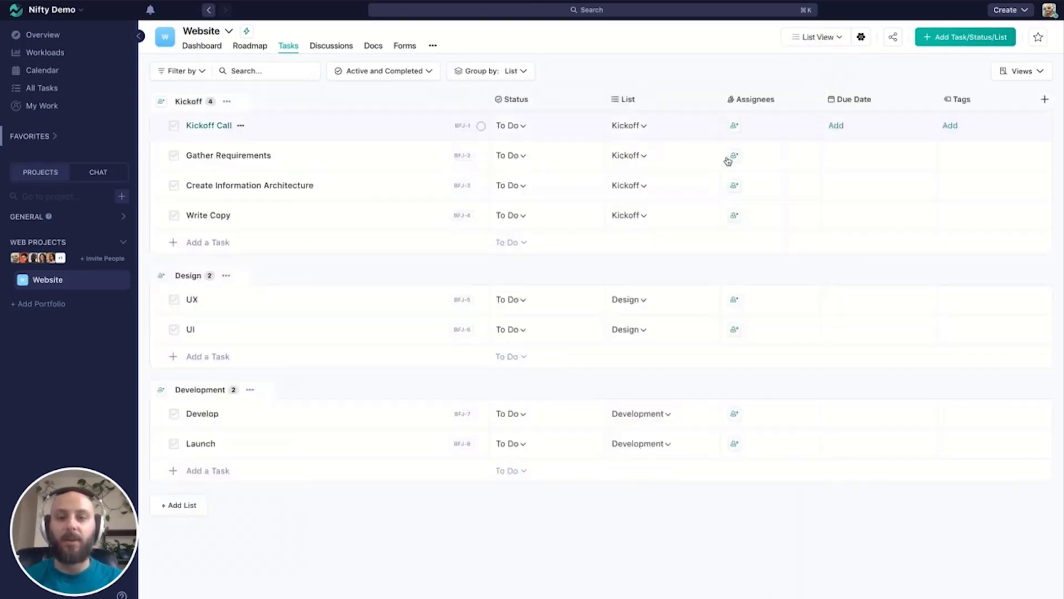
click(519, 126)
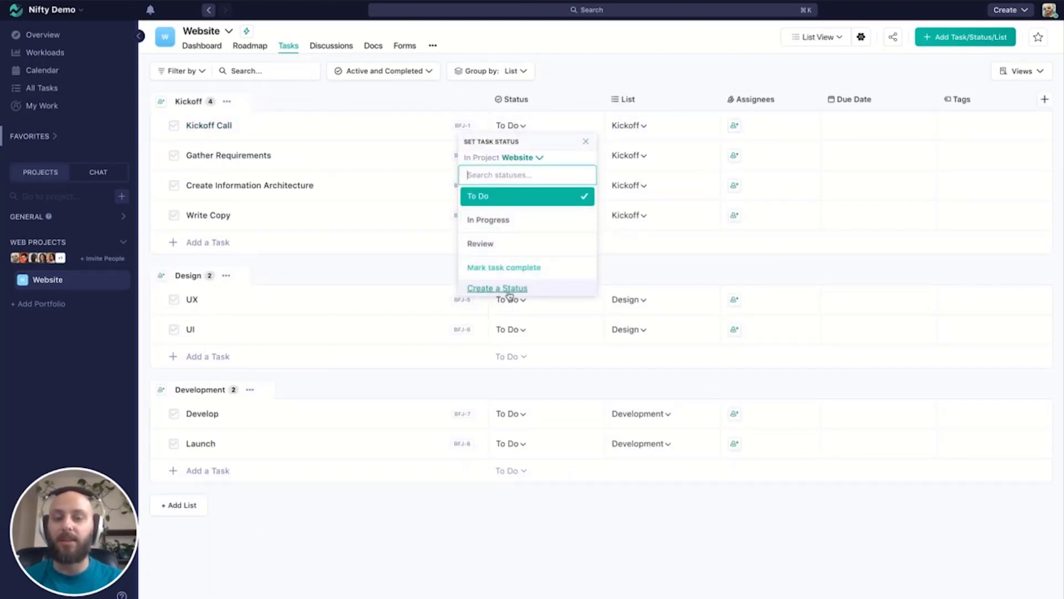
click(668, 67)
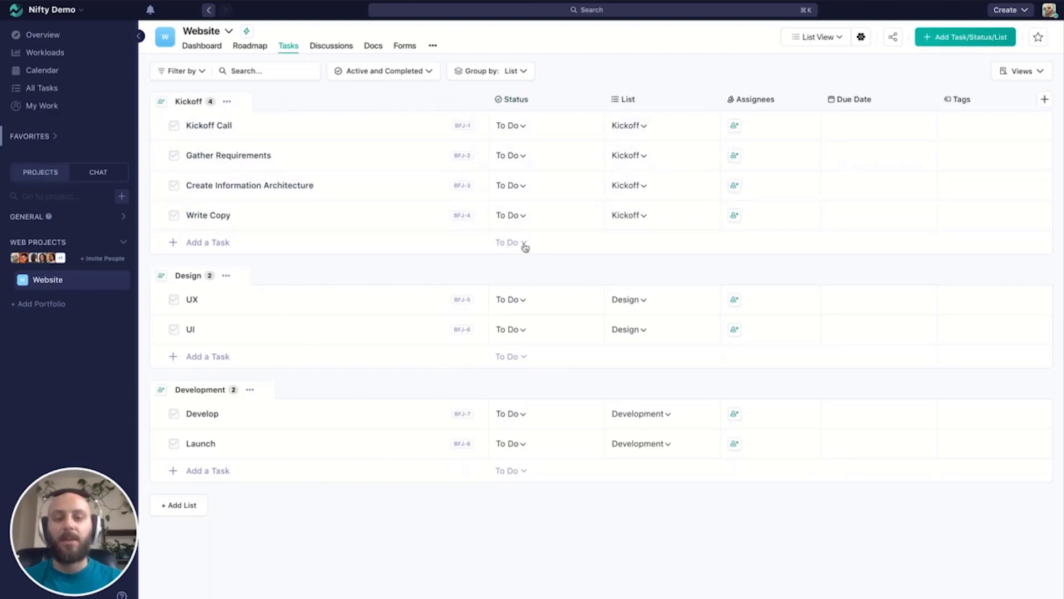
- Assign Kickoff Call to the second listed member, and Gather Requirements and Create Information Architecture together to the third listed member
click(735, 131)
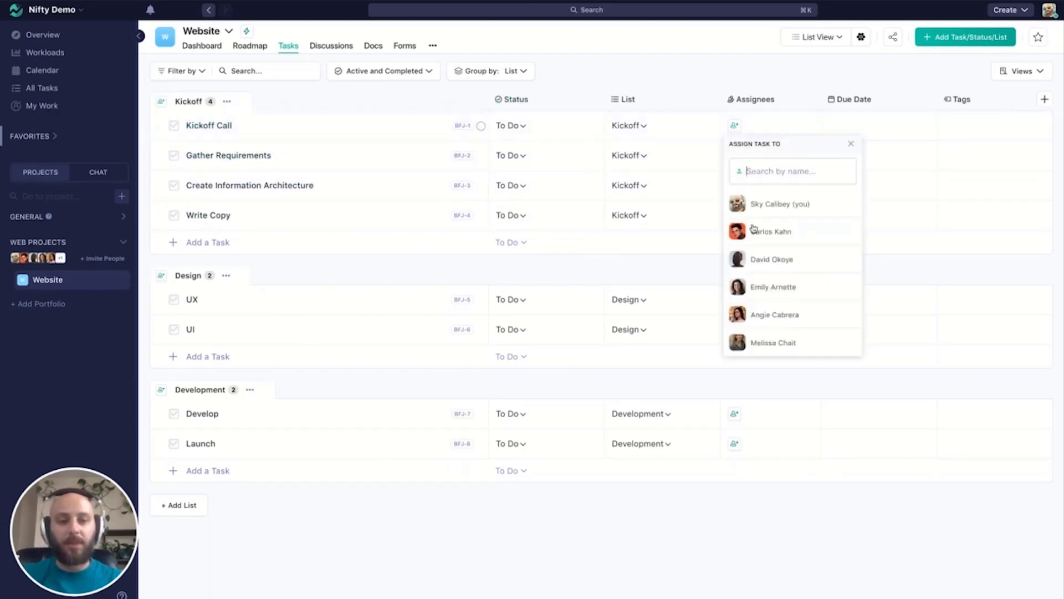
click(756, 232)
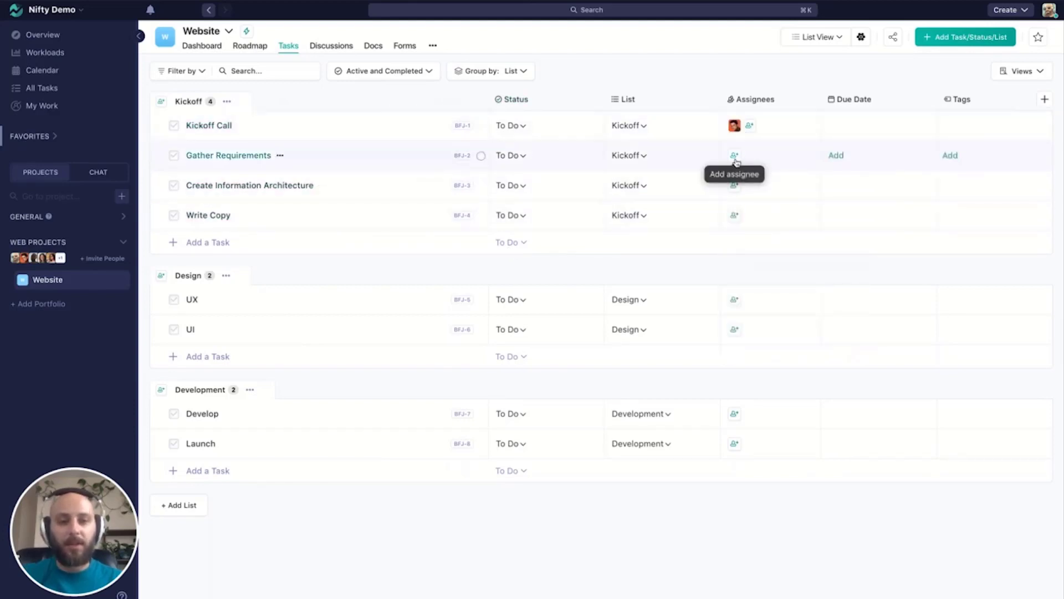
shift+click(397, 167)
shift+click(392, 190)
click(735, 157)
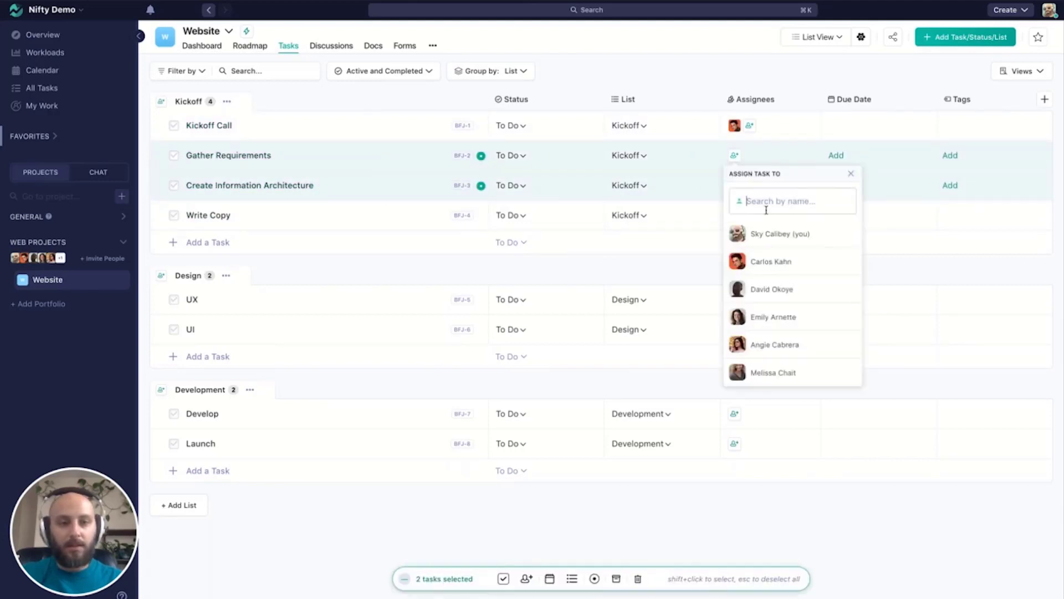
click(771, 297)
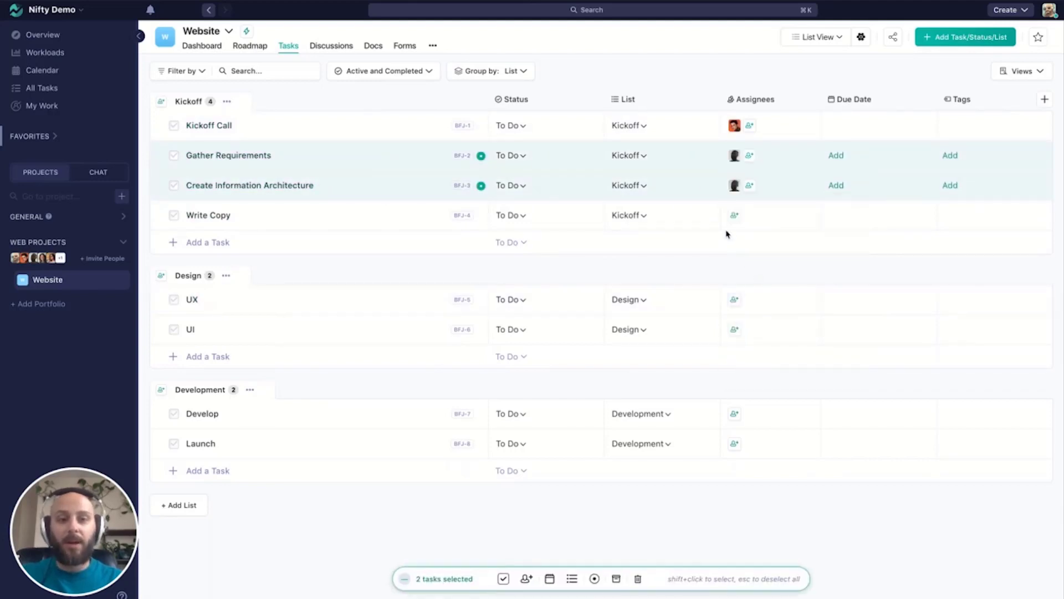
key(Escape)
- Assign the Write Copy and UX tasks to the fourth listed member and the UI task to the fifth
click(734, 215)
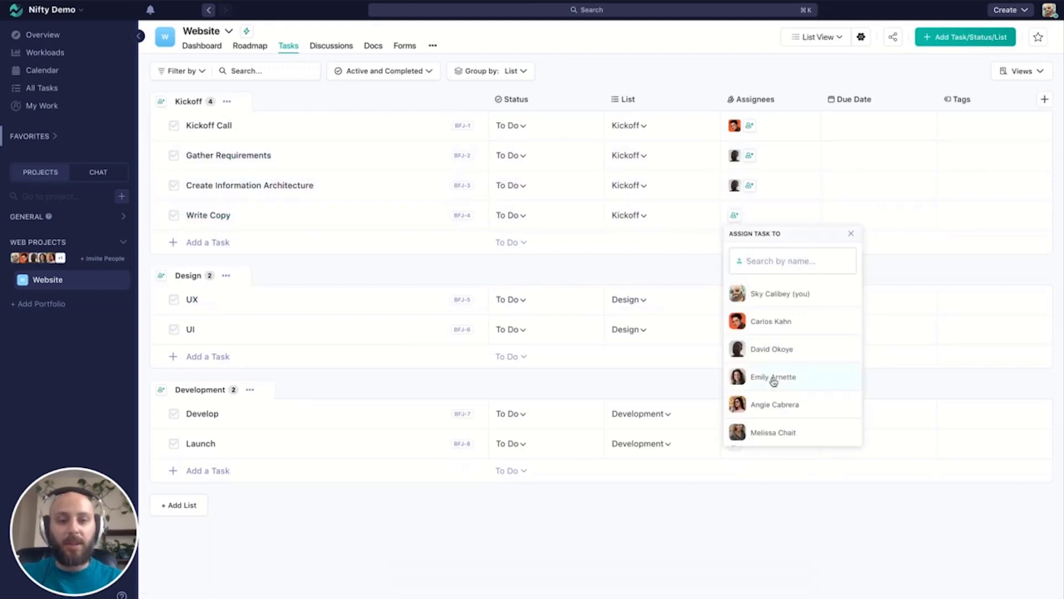
click(779, 376)
click(735, 301)
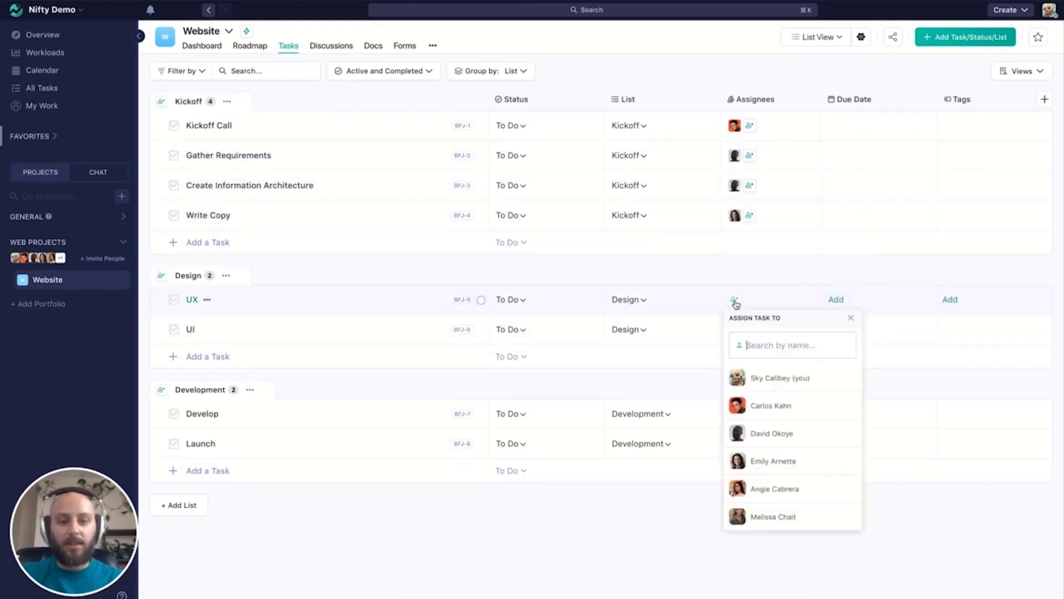
click(772, 466)
click(733, 331)
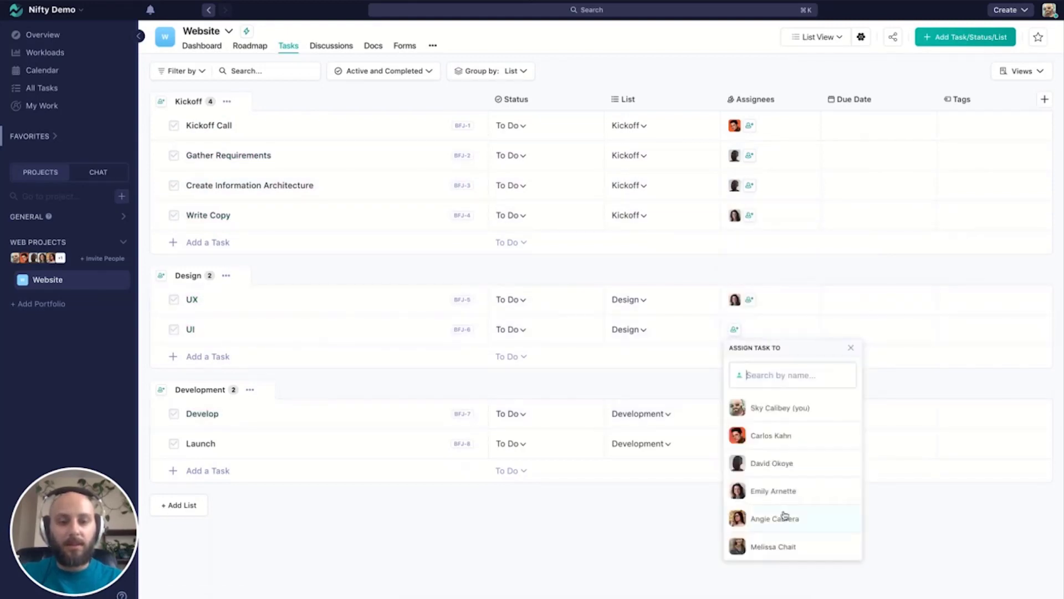
click(782, 518)
- Assign the Develop and Launch tasks together to the sixth listed member and clear the selection
click(734, 415)
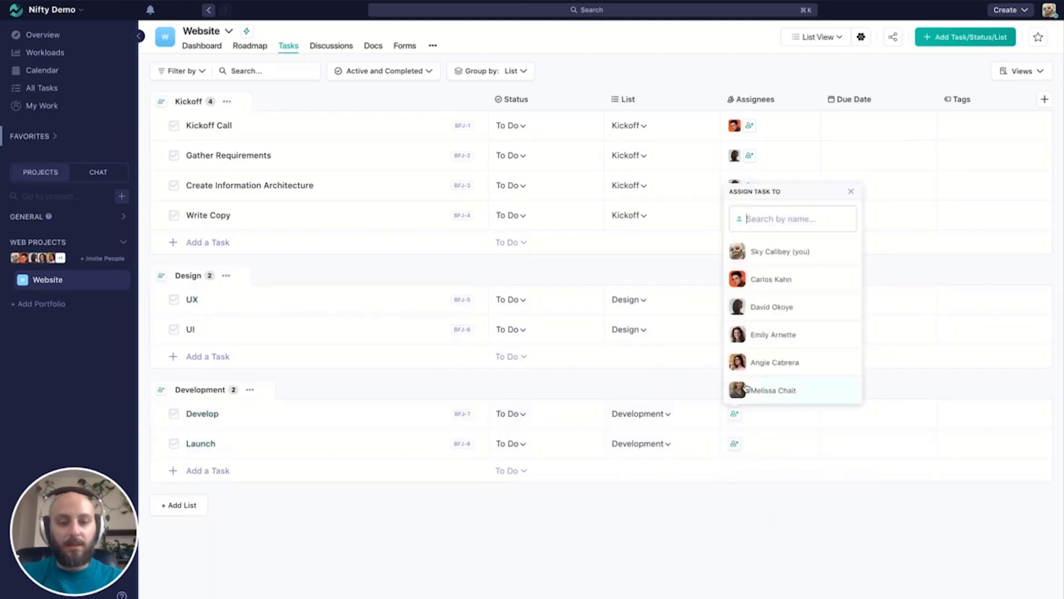
shift+click(391, 420)
shift+click(384, 447)
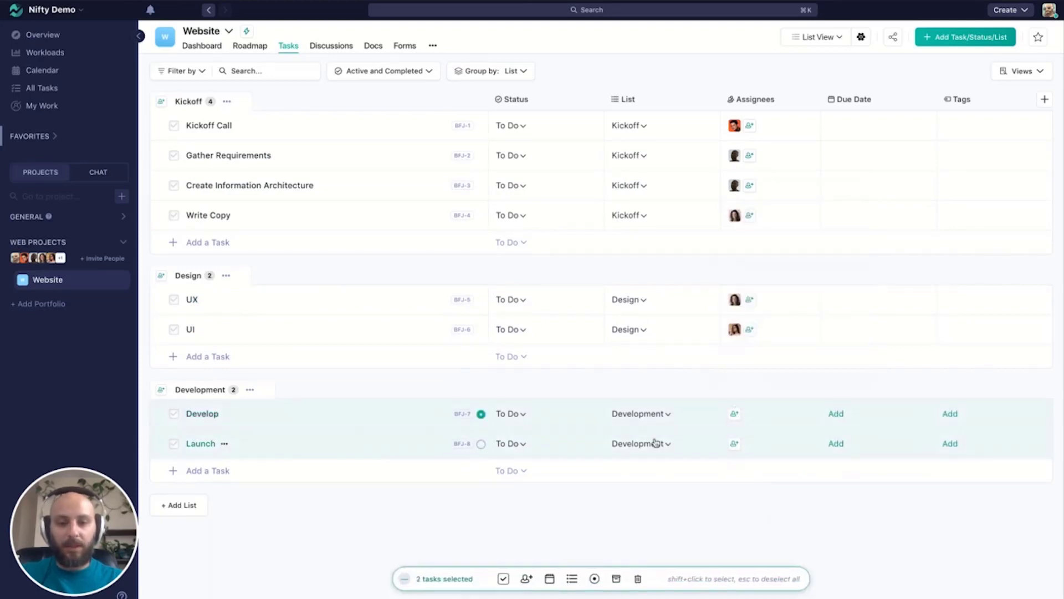
click(734, 443)
click(758, 420)
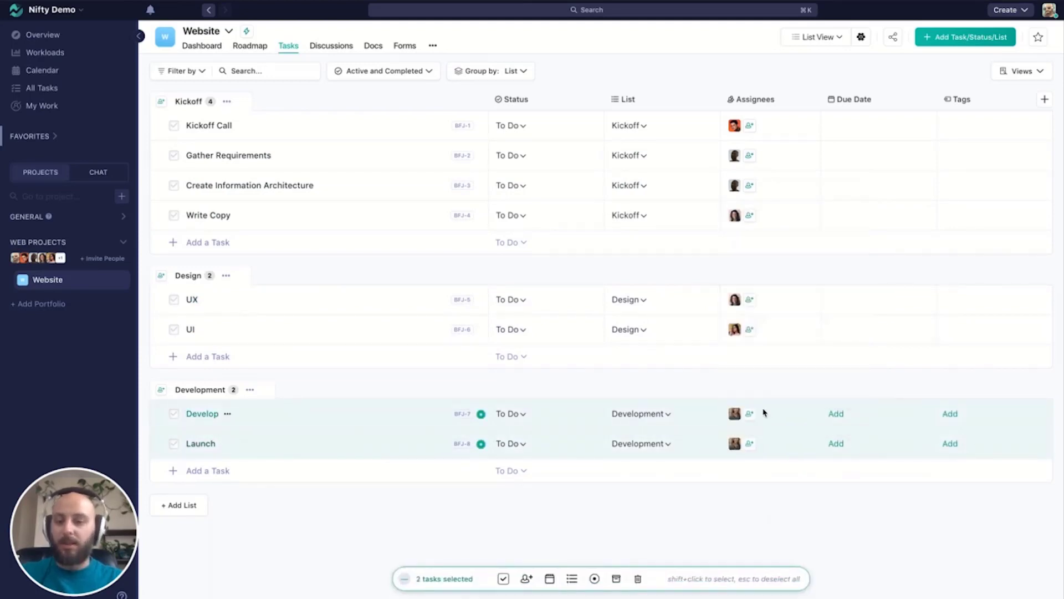
key(Escape)
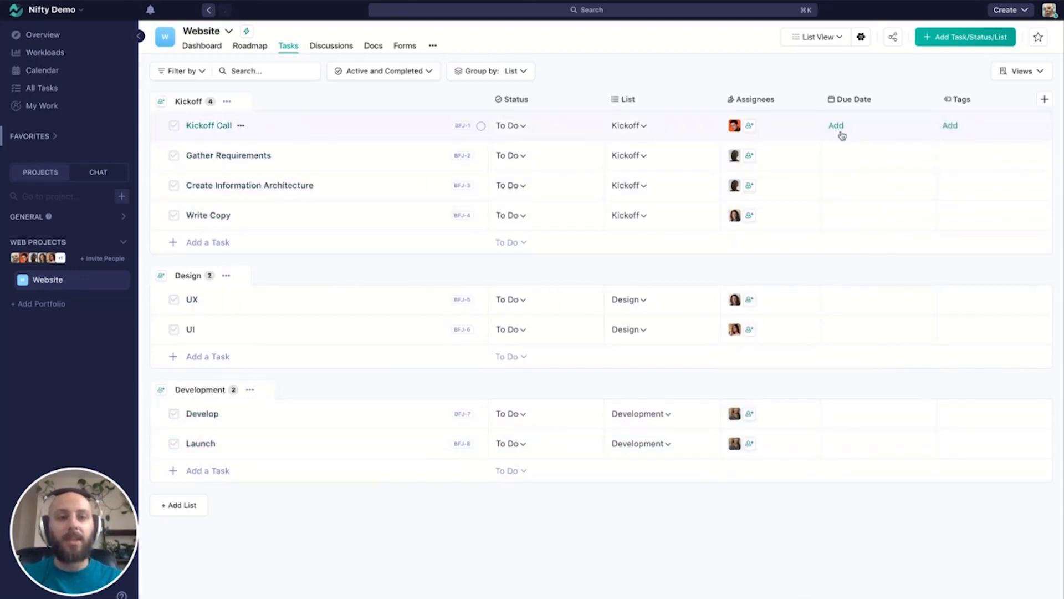
- Set the due dates of Kickoff Call to June 23, 2023 and Gather Requirements to June 24, 2023
click(837, 127)
click(741, 265)
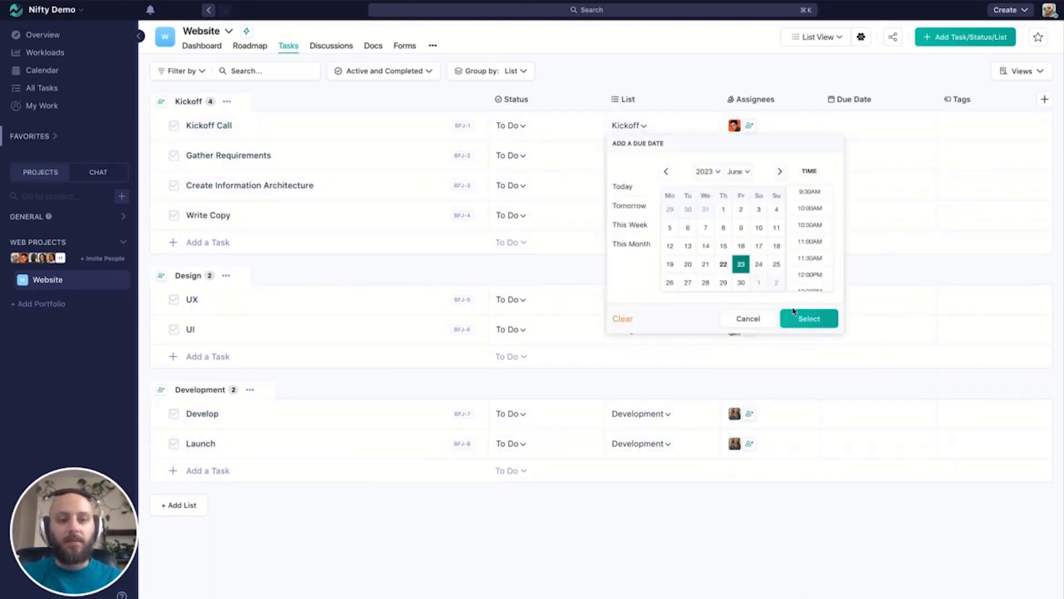
click(804, 317)
click(837, 156)
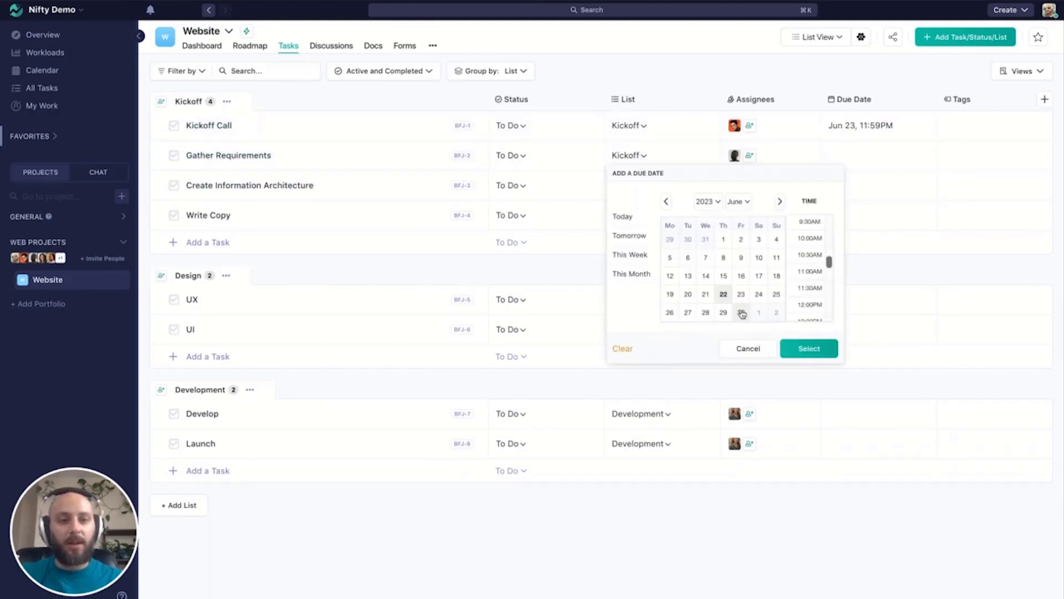
click(759, 294)
click(810, 348)
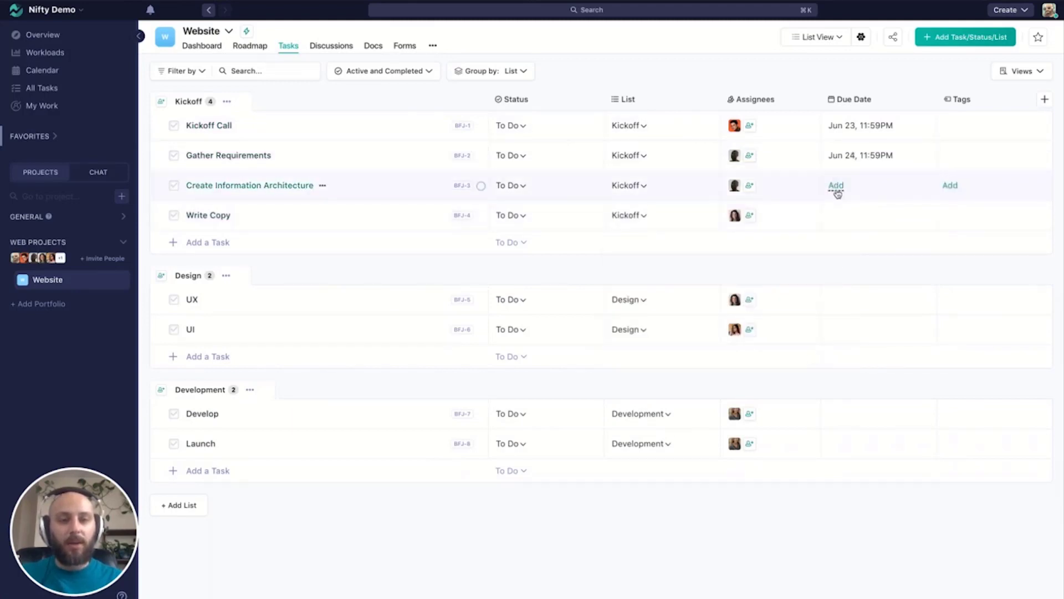
- Set the due dates of Create Information Architecture to June 26, 2023 and Write Copy to June 28, 2023
click(835, 186)
click(669, 342)
click(805, 378)
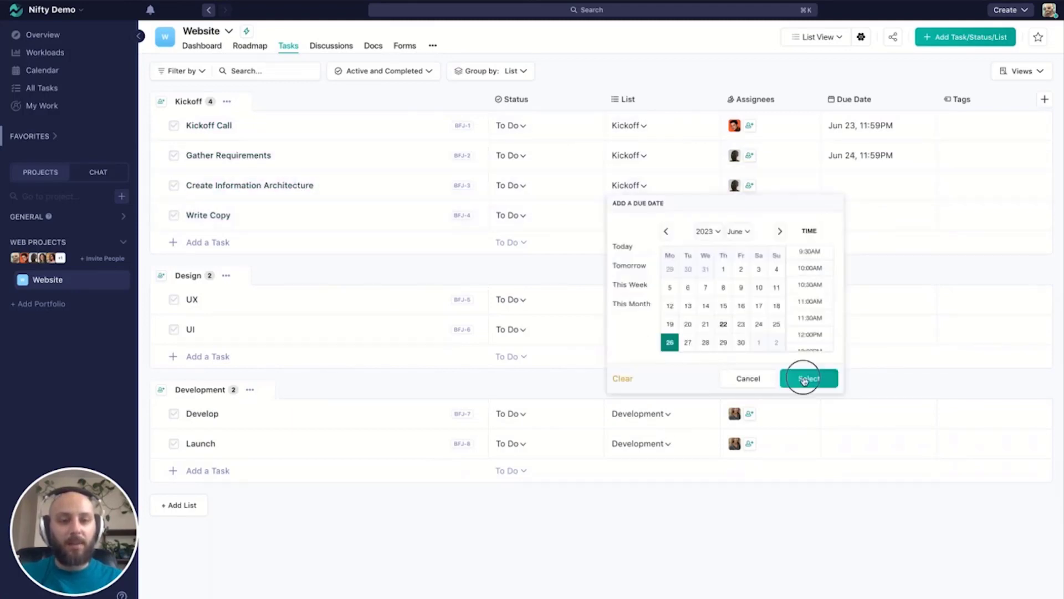
click(835, 216)
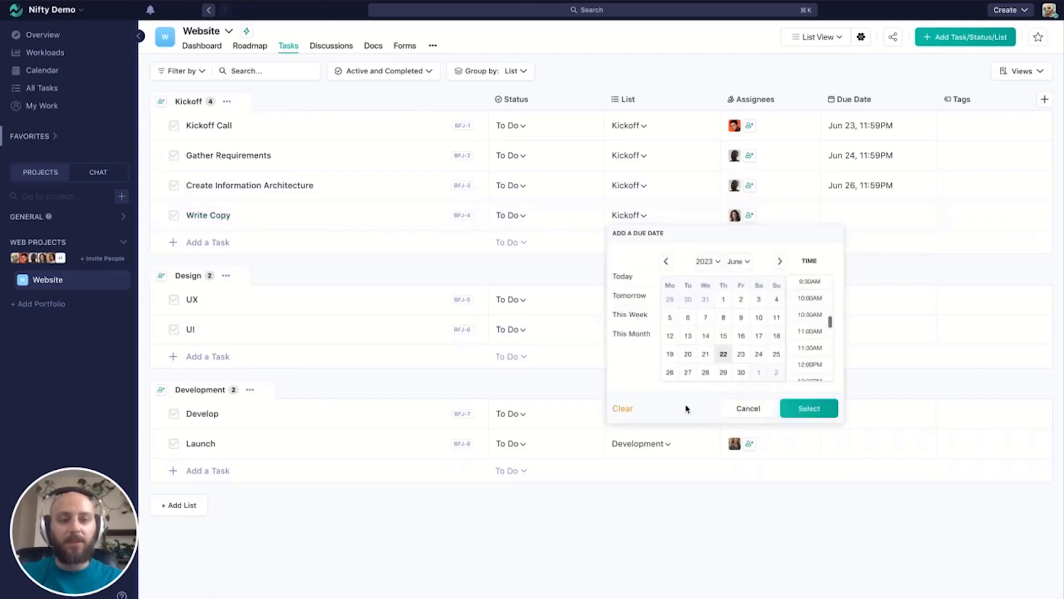
click(704, 373)
click(816, 410)
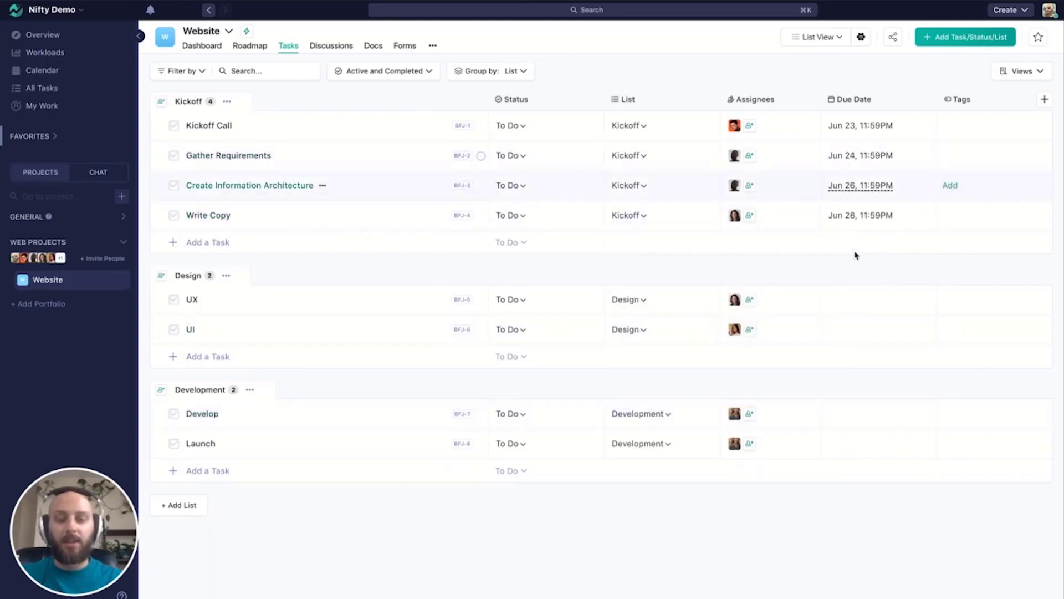
- Set the due date of the UX task in the Design list to June 30, 2023
click(835, 299)
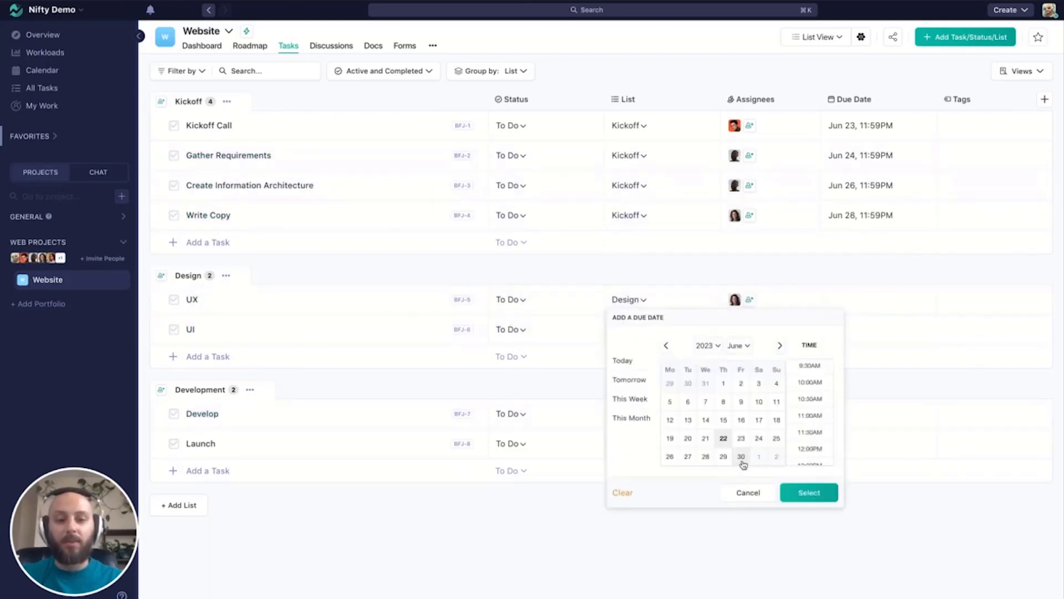
click(741, 457)
click(808, 493)
- Set the due date of the UI task in the Design list to July 1, 2023
click(832, 329)
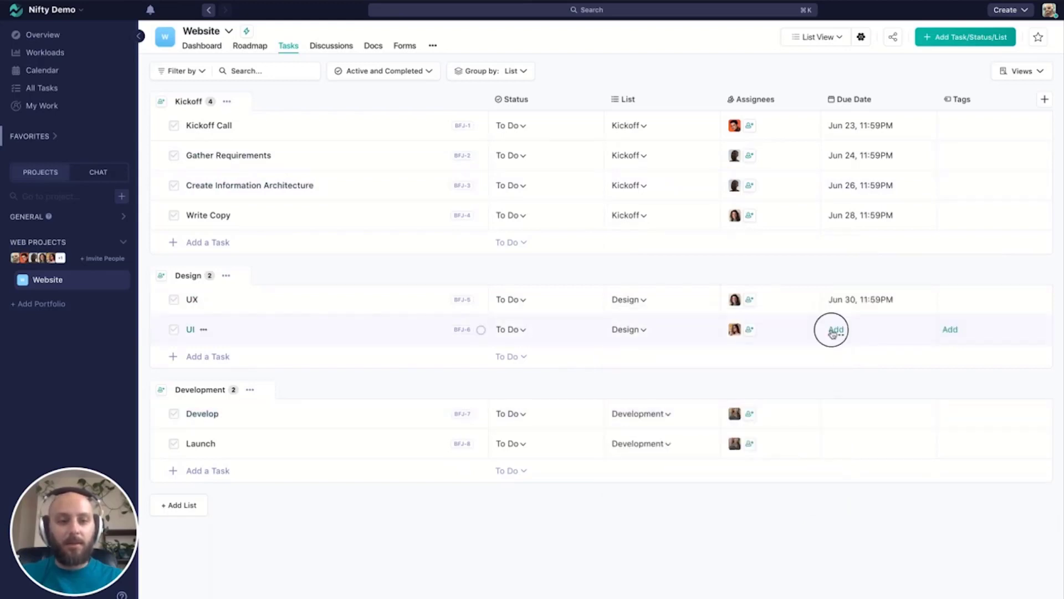
click(780, 375)
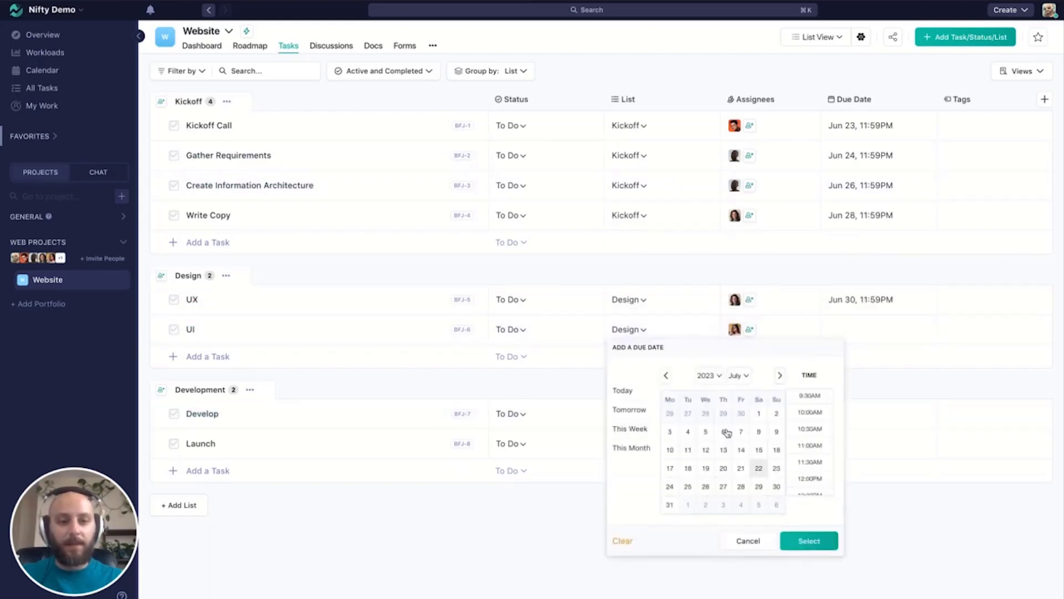
click(758, 413)
click(806, 542)
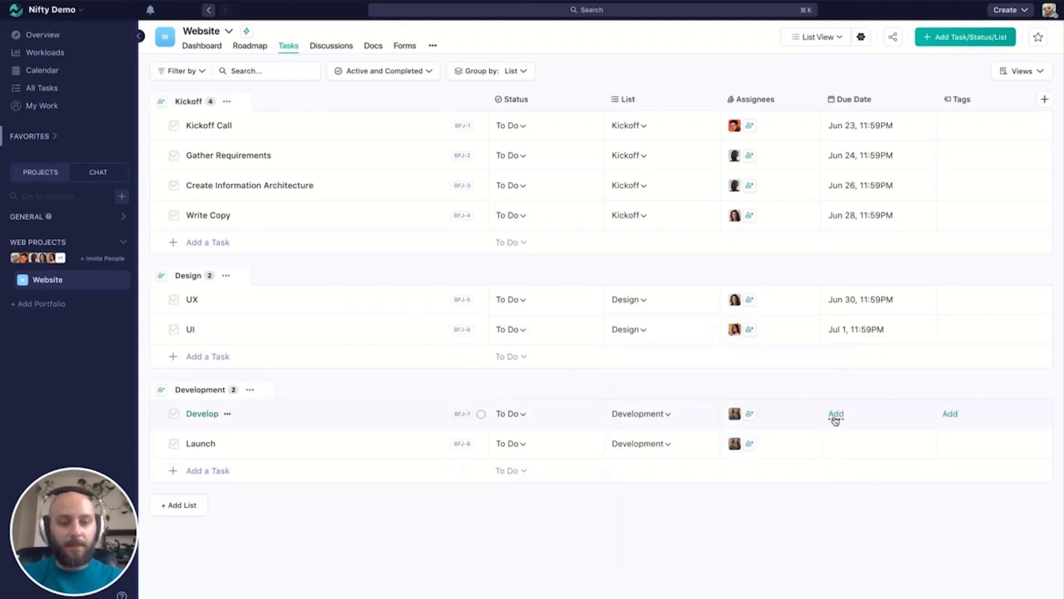
- Set the due dates of the Development tasks: Develop to July 4, 2023 and Launch to July 6, 2023
click(836, 415)
click(780, 242)
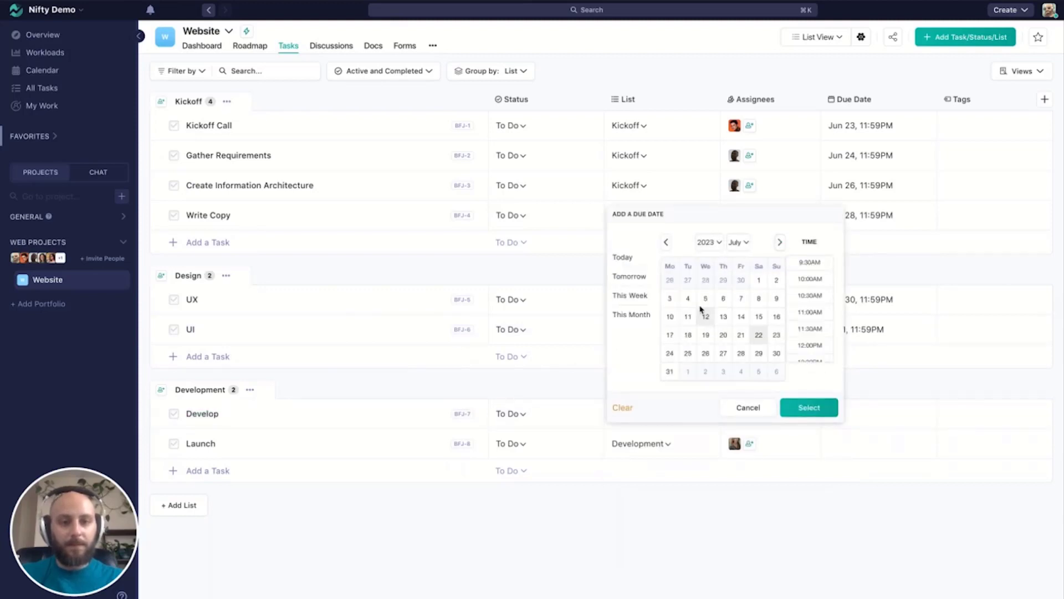
click(687, 298)
click(806, 389)
click(837, 444)
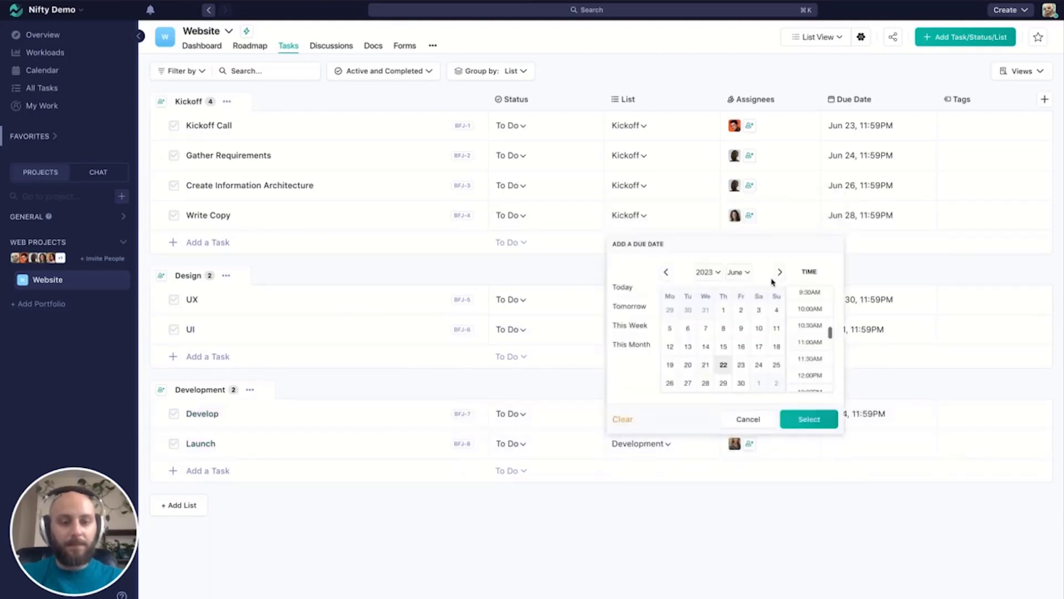
click(779, 271)
click(723, 333)
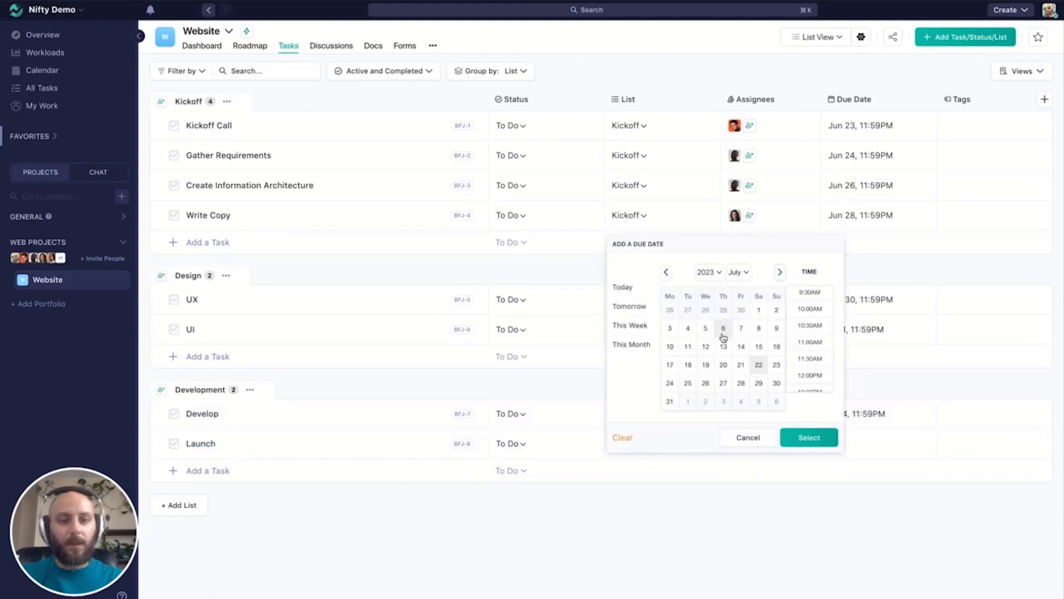
click(799, 420)
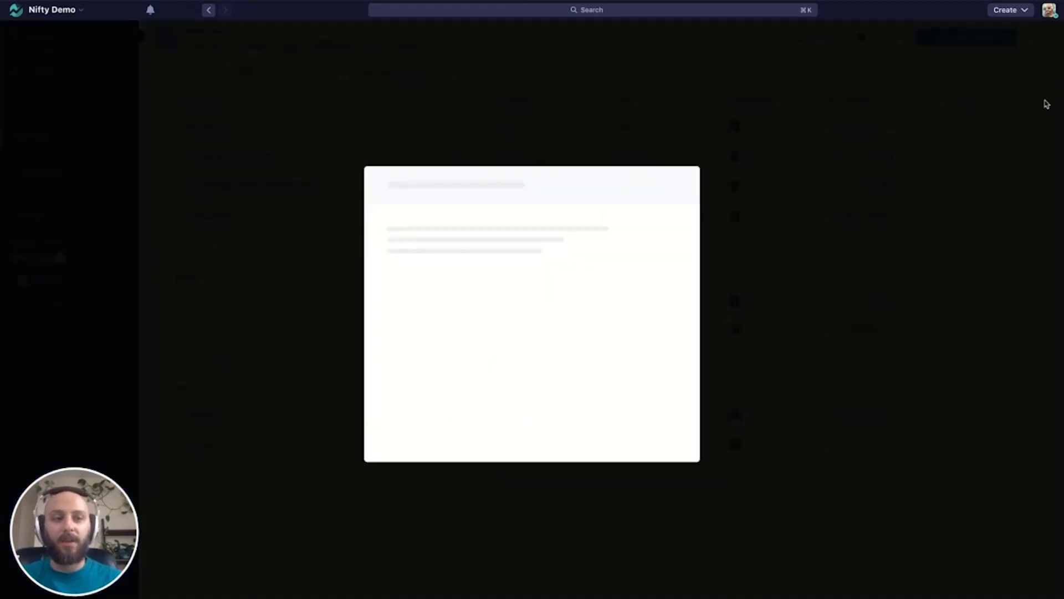
click(1045, 100)
scroll(532, 267, down, 1)
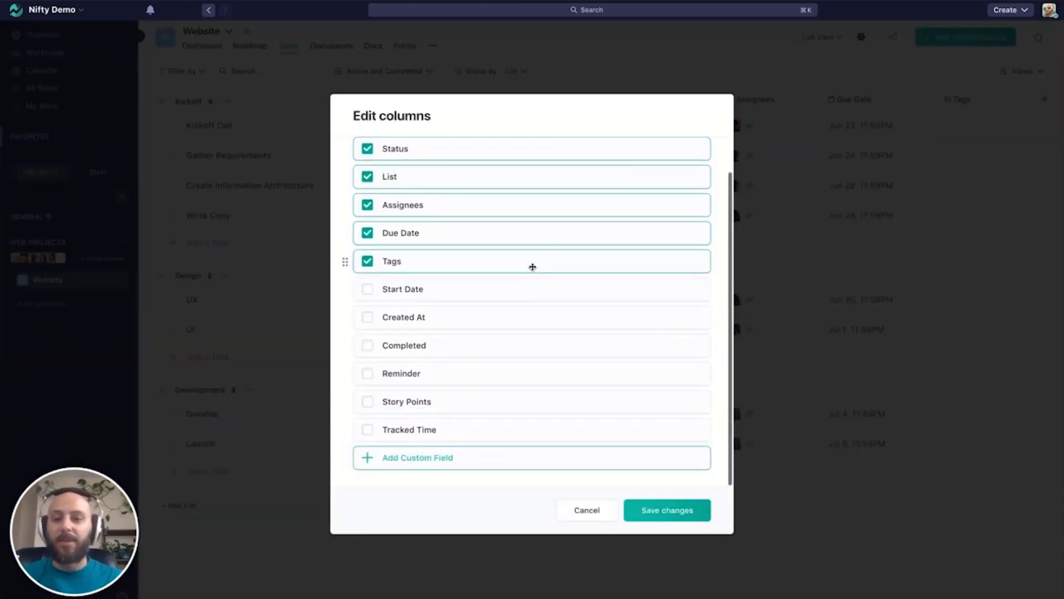
click(588, 512)
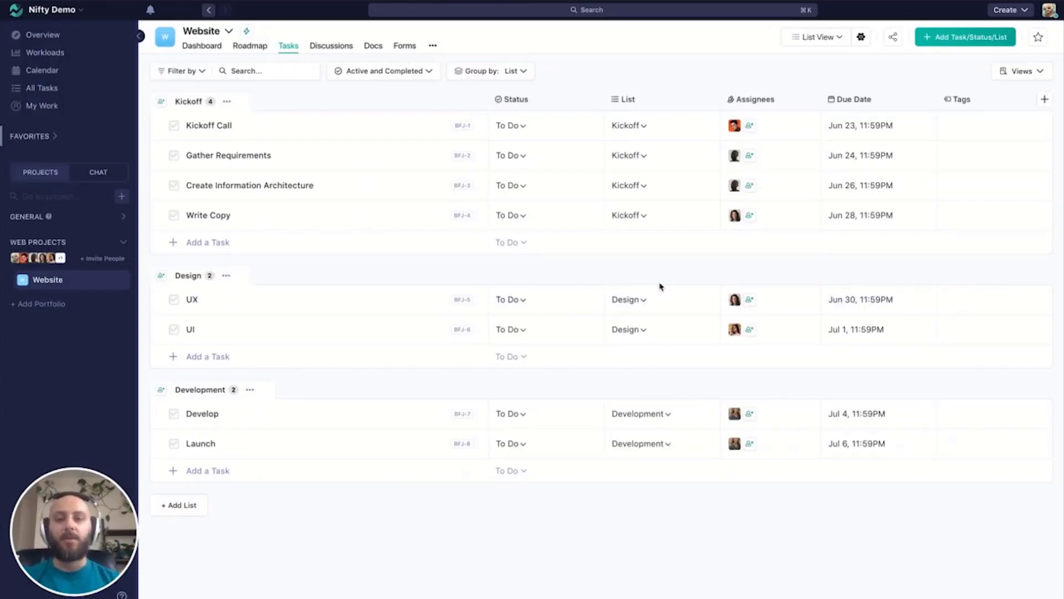
- Turn on Auto-Mode in the Website project's Roadmap so that milestone lengths follow their task dates
click(257, 55)
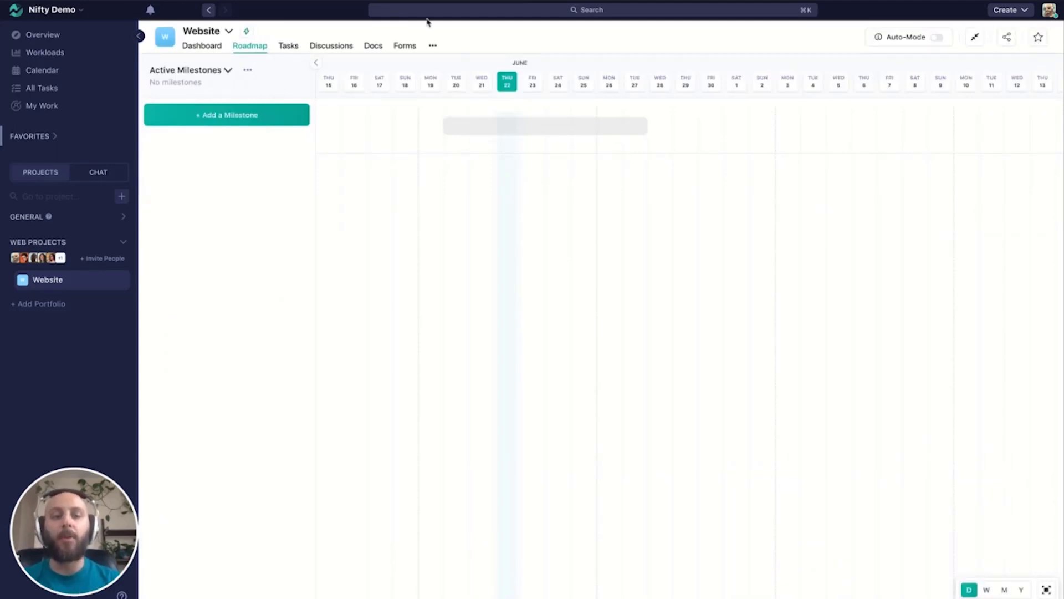
mouse_move(934, 42)
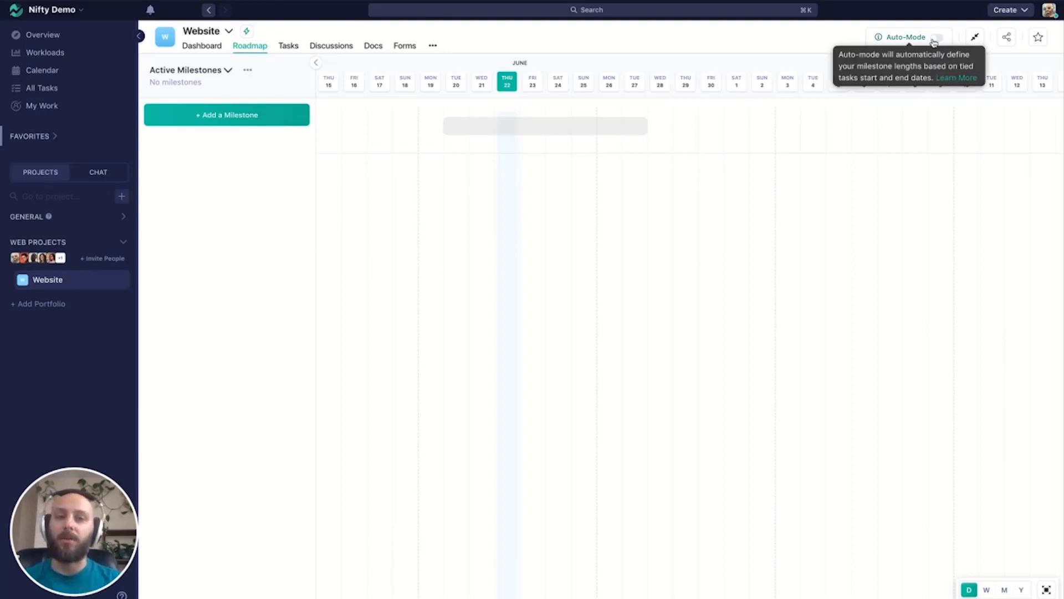
click(935, 39)
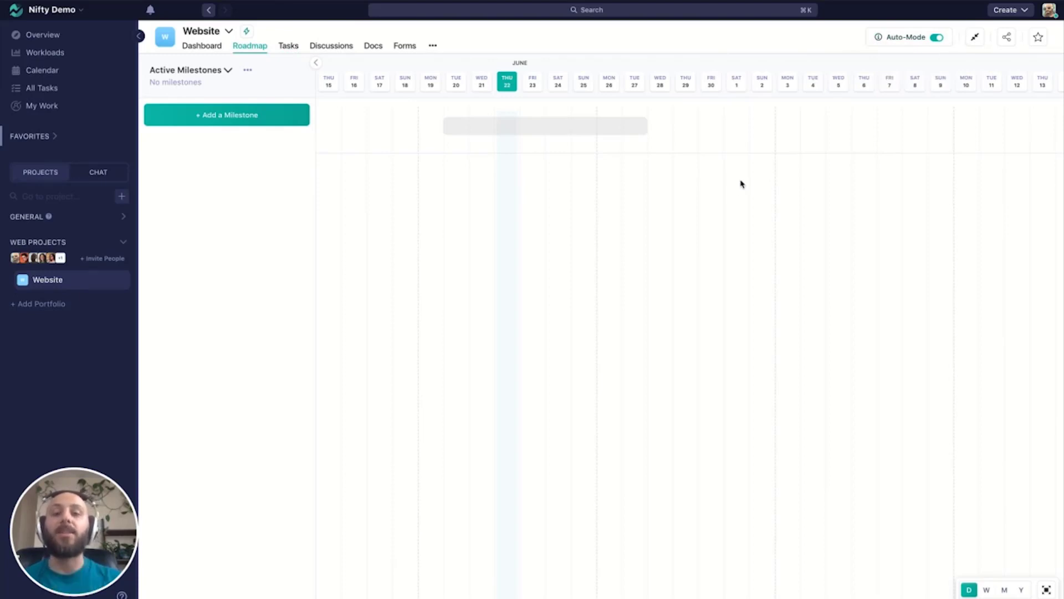
- Show the Kickoff task list in the Roadmap as a milestone
click(289, 53)
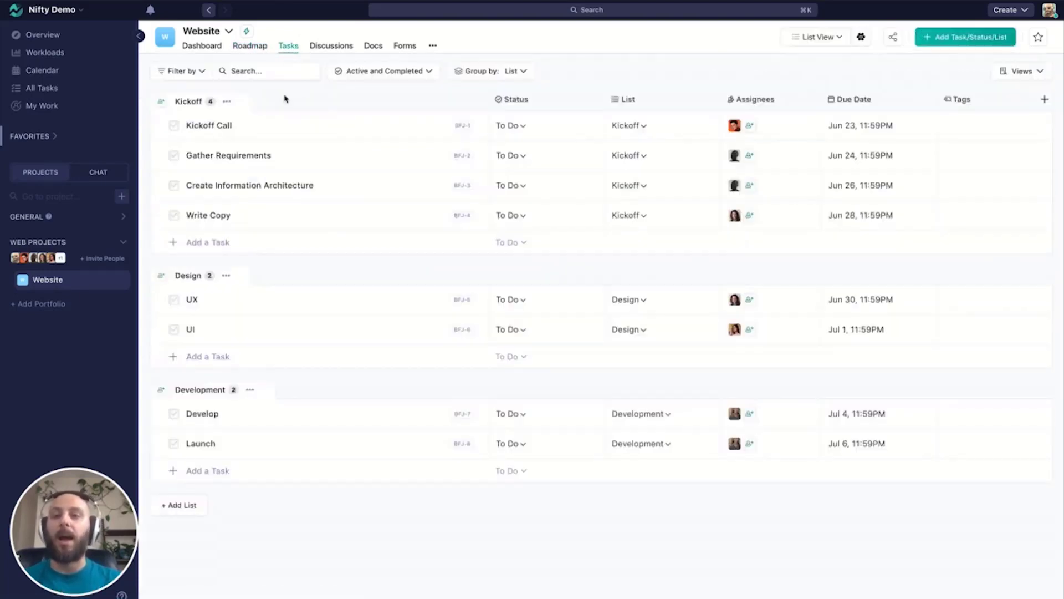
click(227, 103)
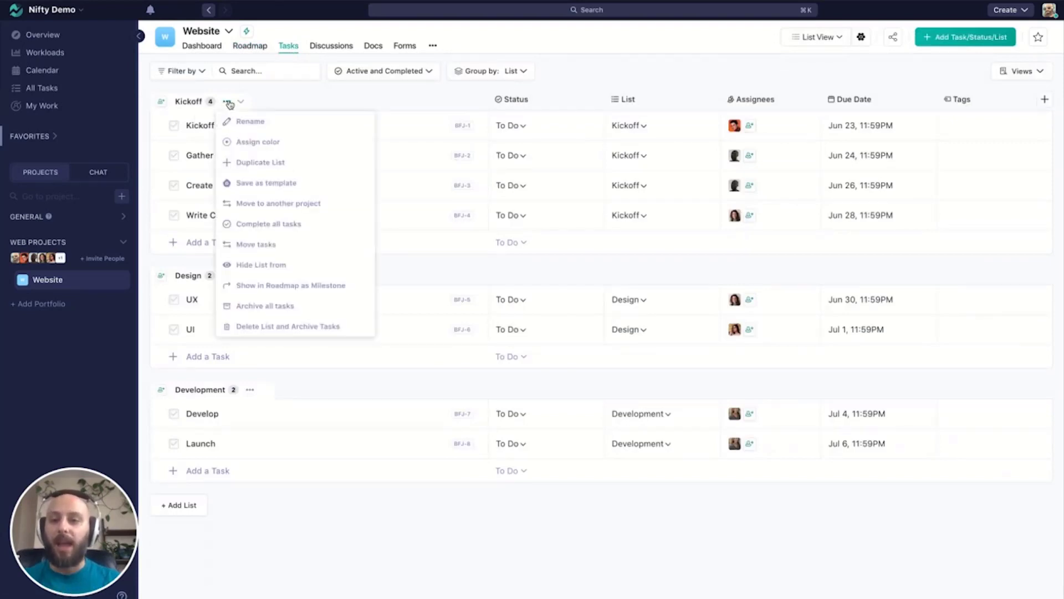
click(330, 292)
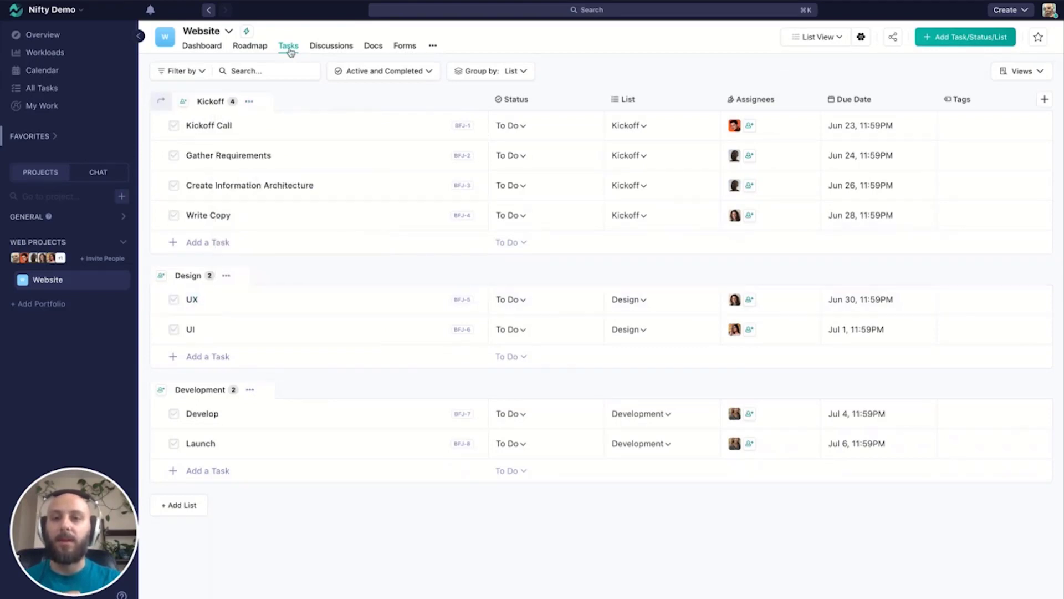
- Expand the Kickoff milestone's tasks on the Roadmap and move Write Copy on the timeline so it is due June 30
click(254, 49)
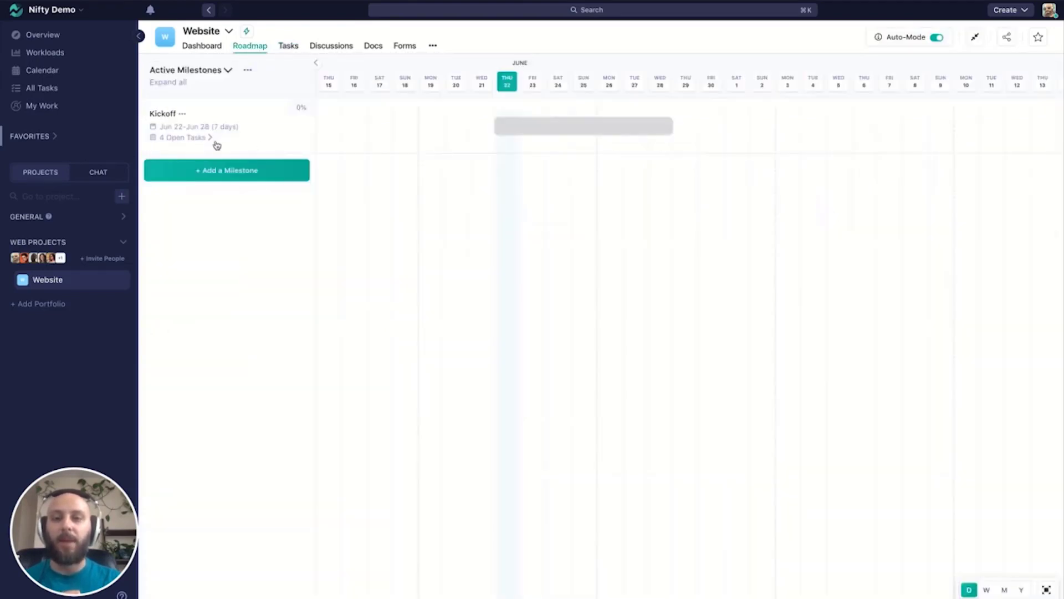
click(196, 139)
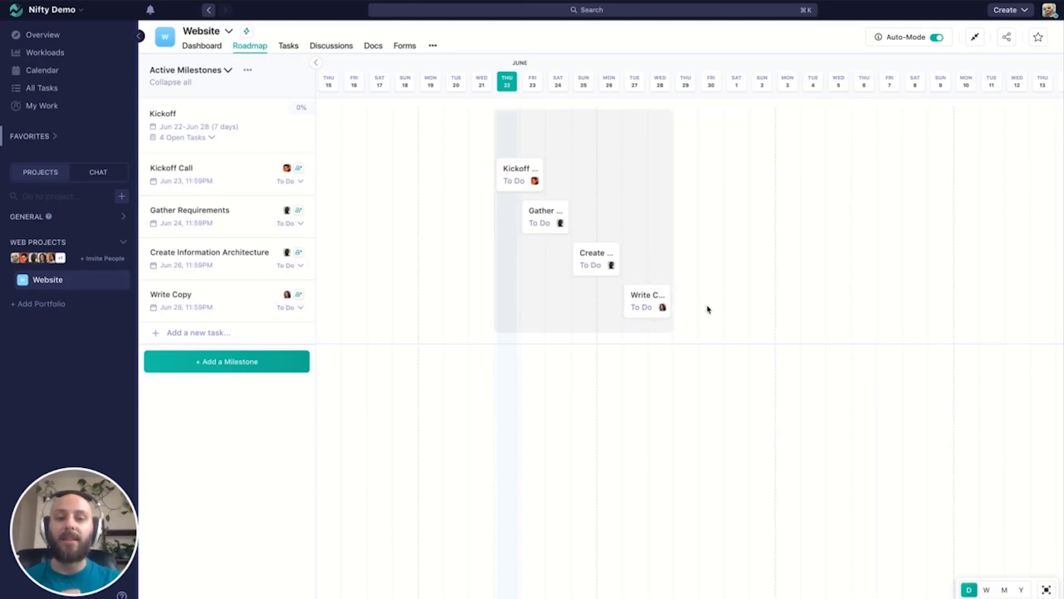
drag(646, 309, 673, 305)
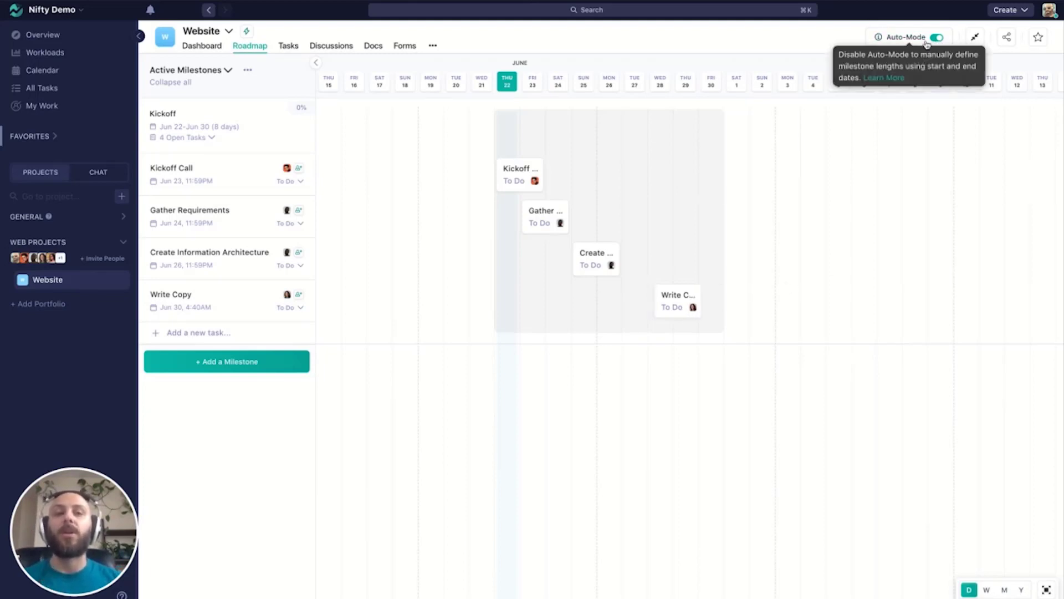
- Show the Design and Development task lists in the Roadmap as milestones
click(296, 49)
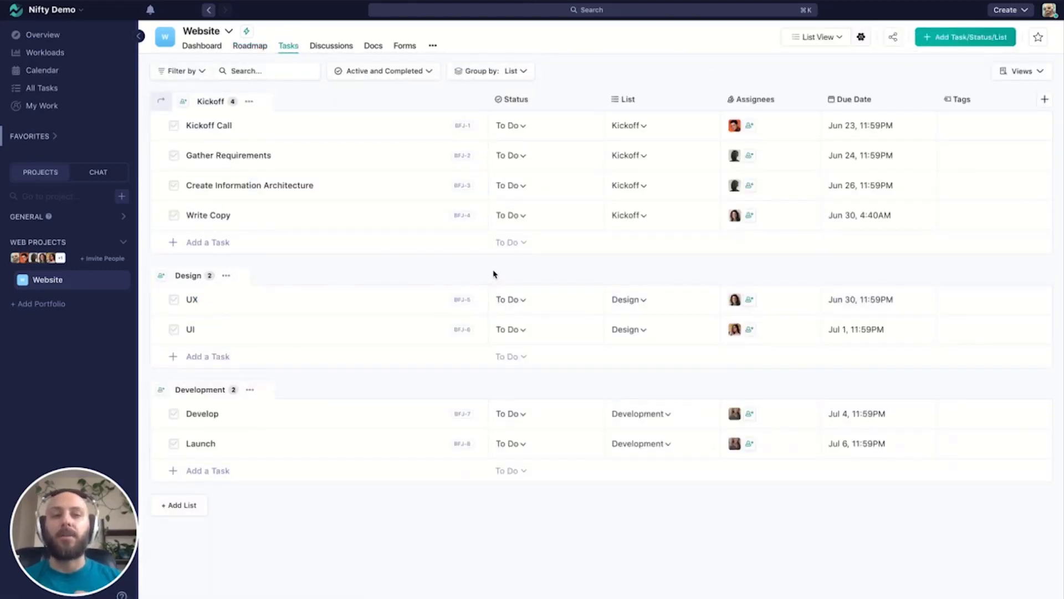
click(226, 276)
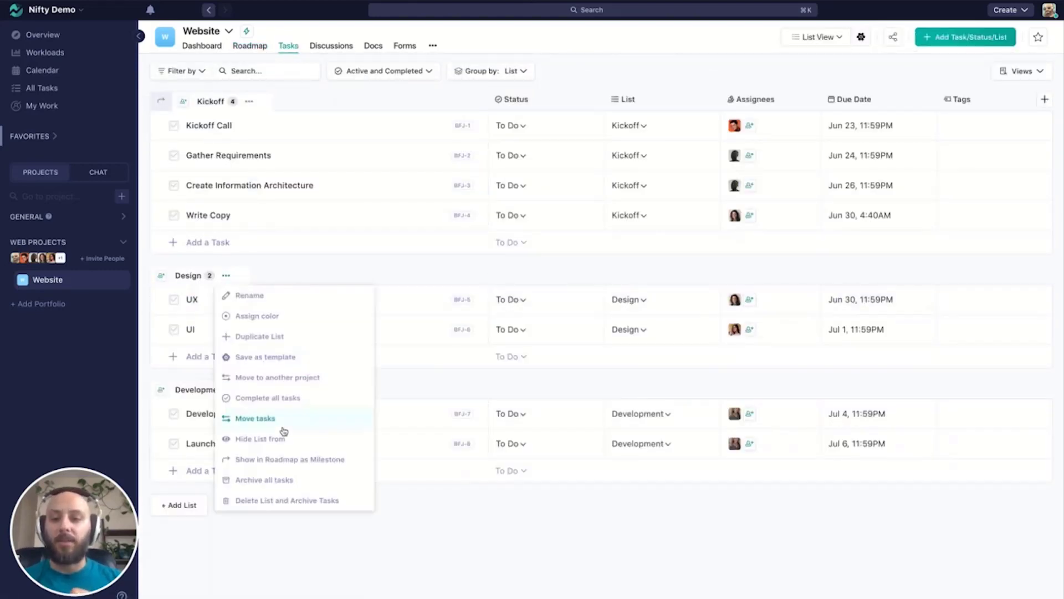
click(284, 462)
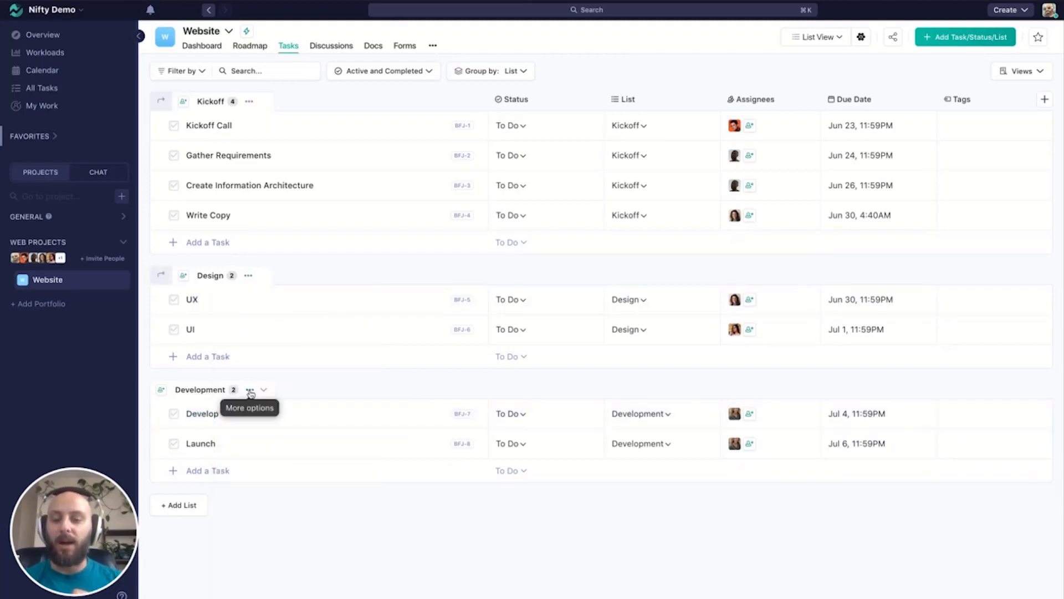
click(251, 391)
click(338, 333)
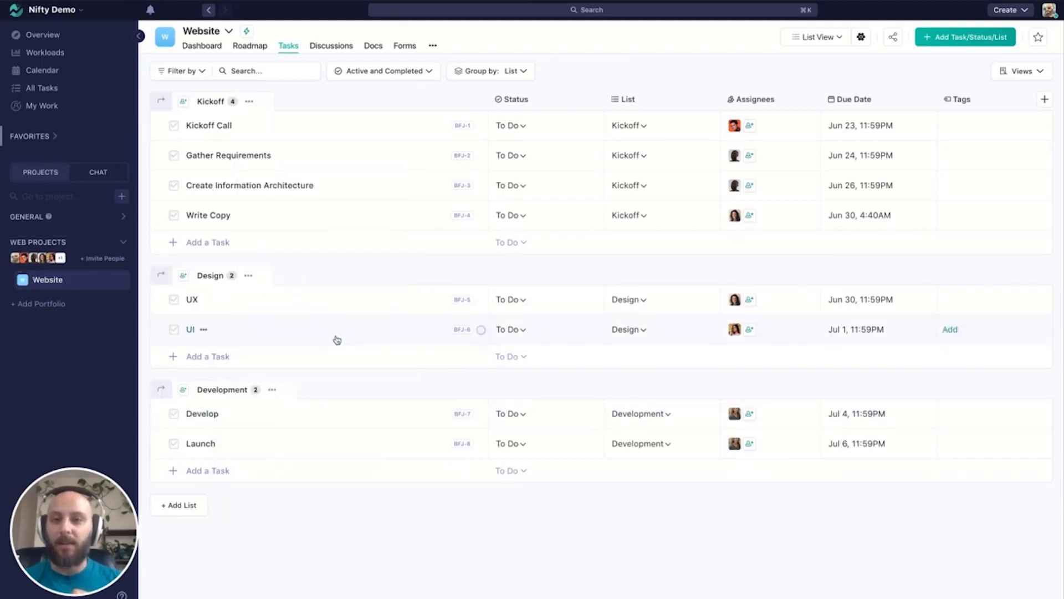
- Open the Kickoff milestone's details from the Roadmap and mark its Kickoff Call task as complete
click(250, 45)
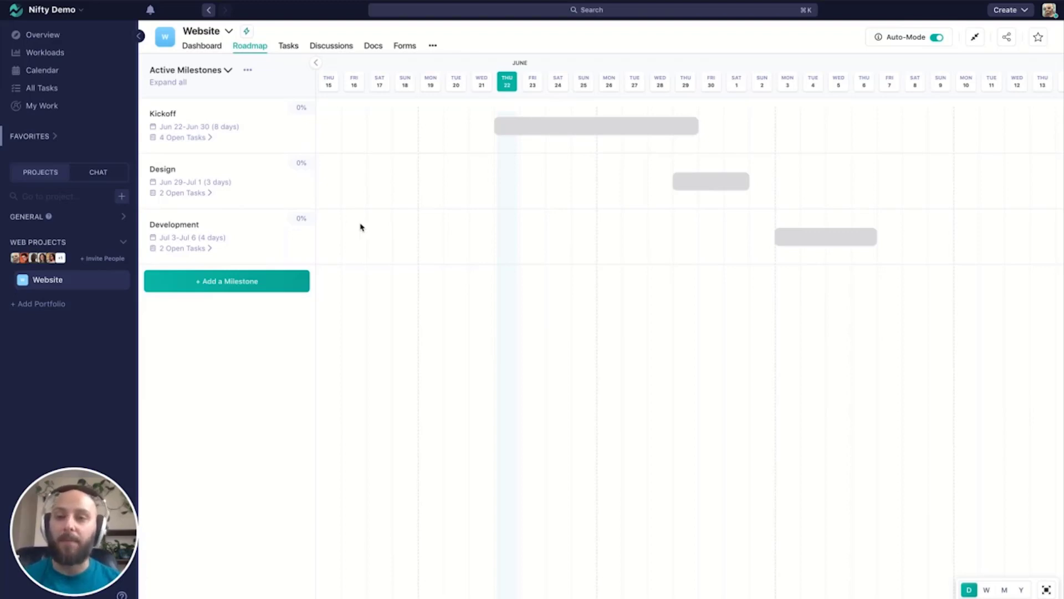
click(534, 138)
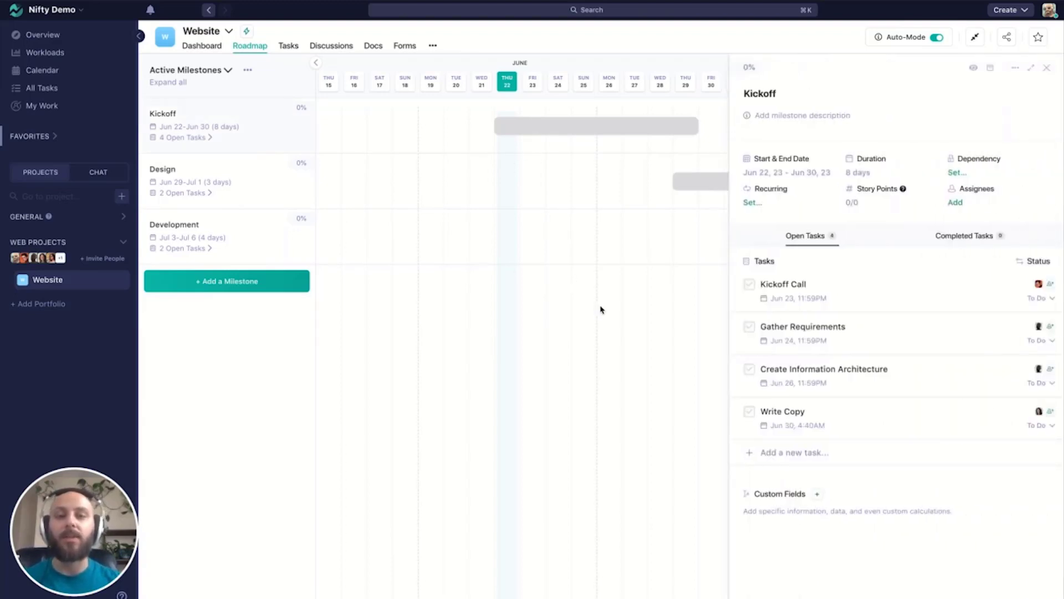
click(750, 285)
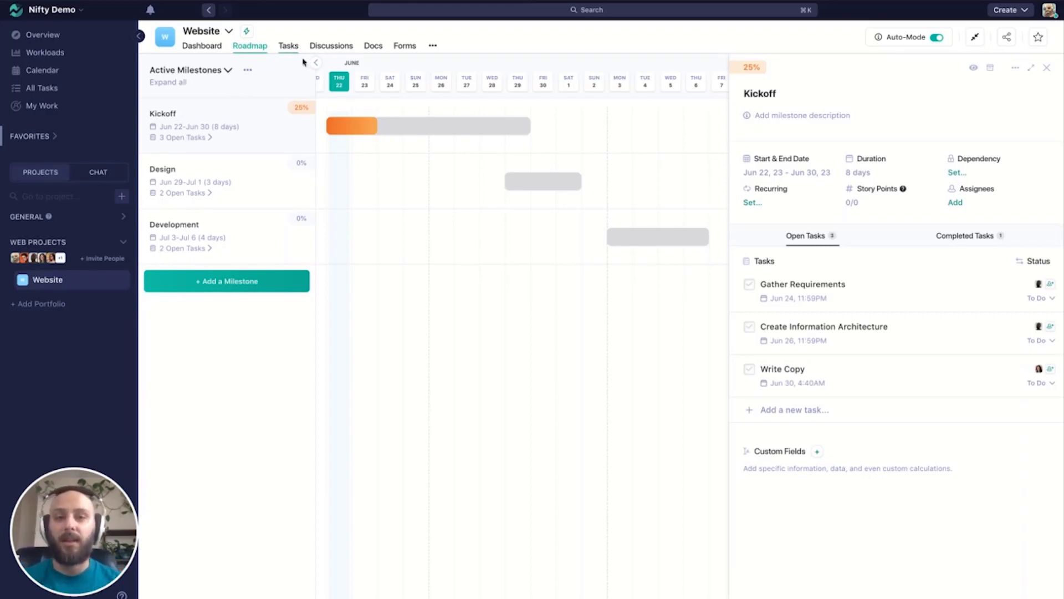
- Reopen the Kickoff Call task from the Kickoff milestone's completed tasks and return to the milestone details
click(976, 236)
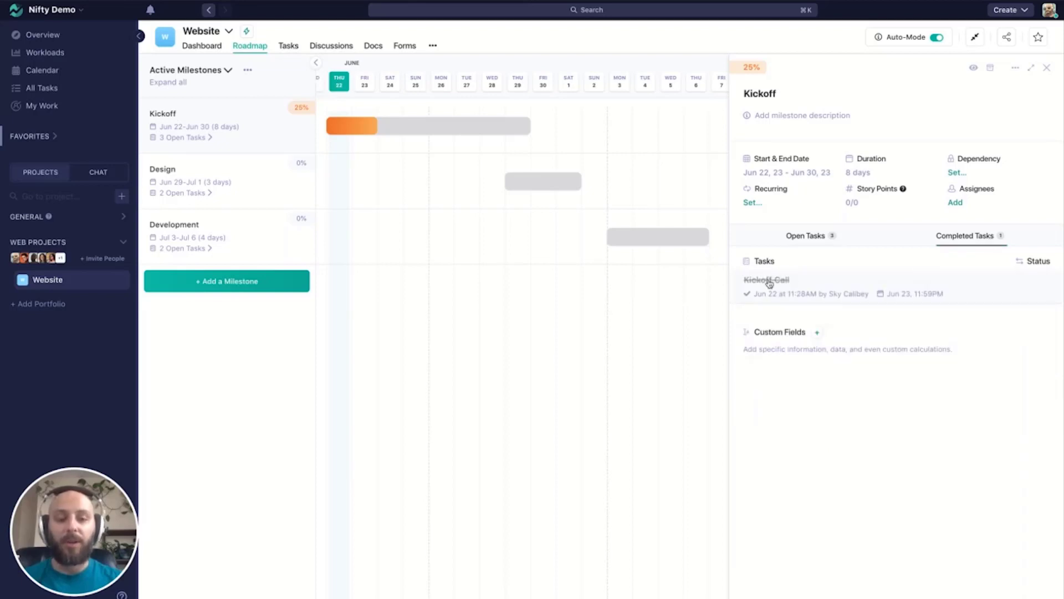
click(767, 281)
click(752, 95)
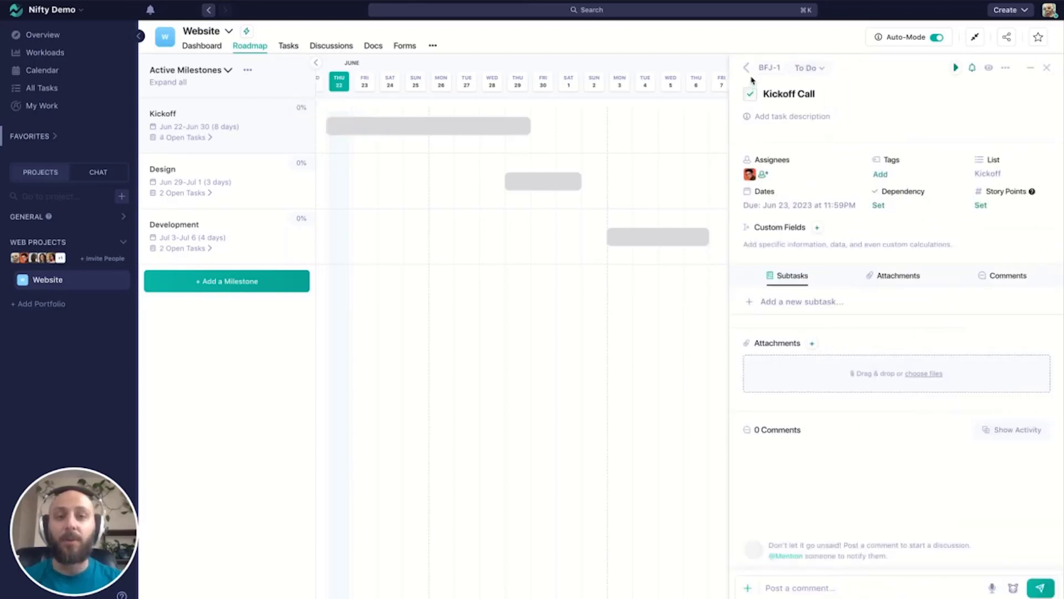
click(746, 68)
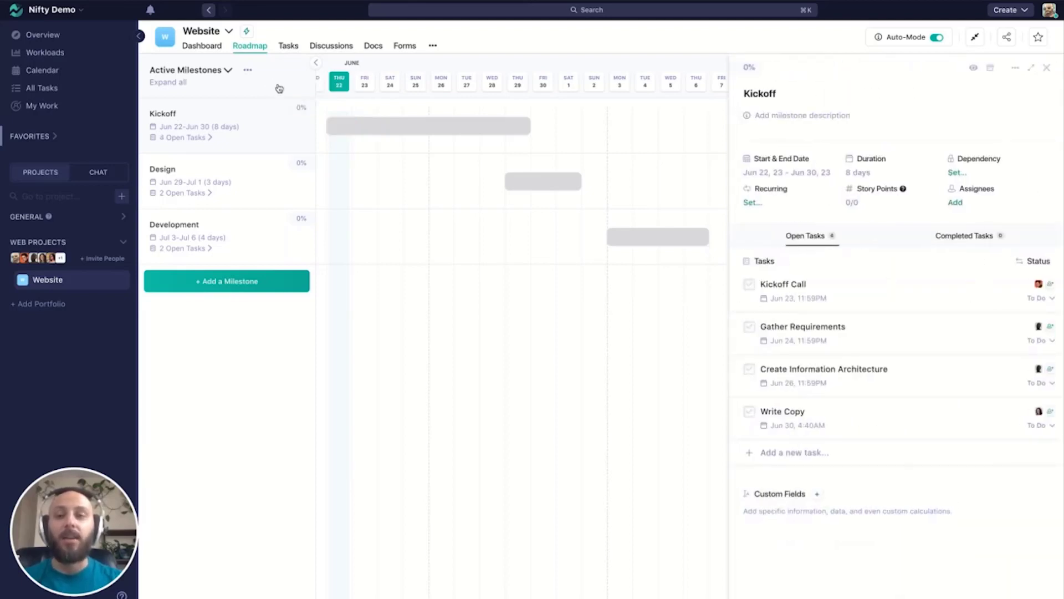
- Open the list of available actions for the Website project
click(229, 32)
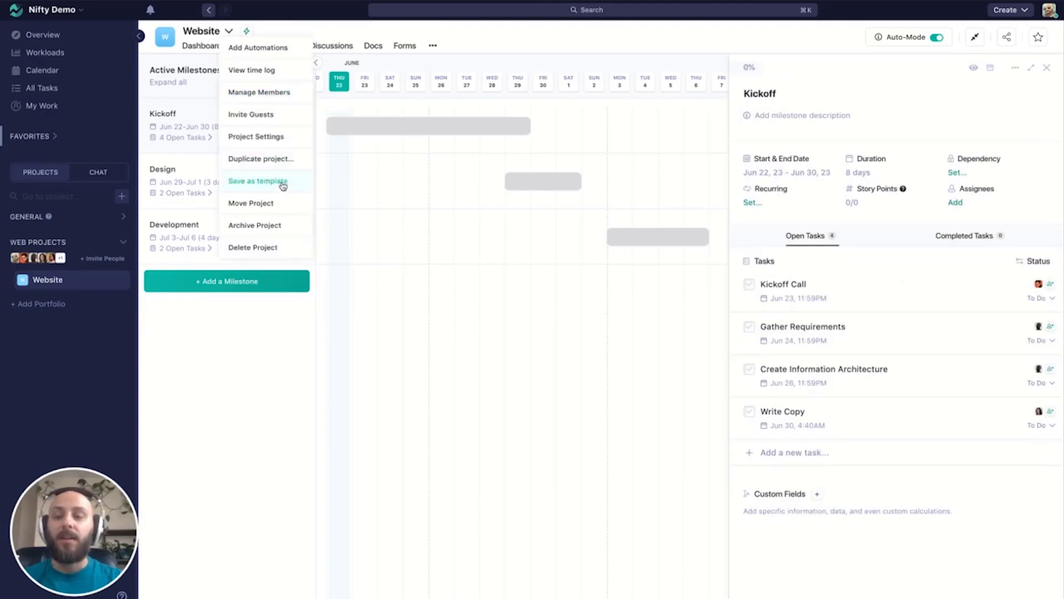